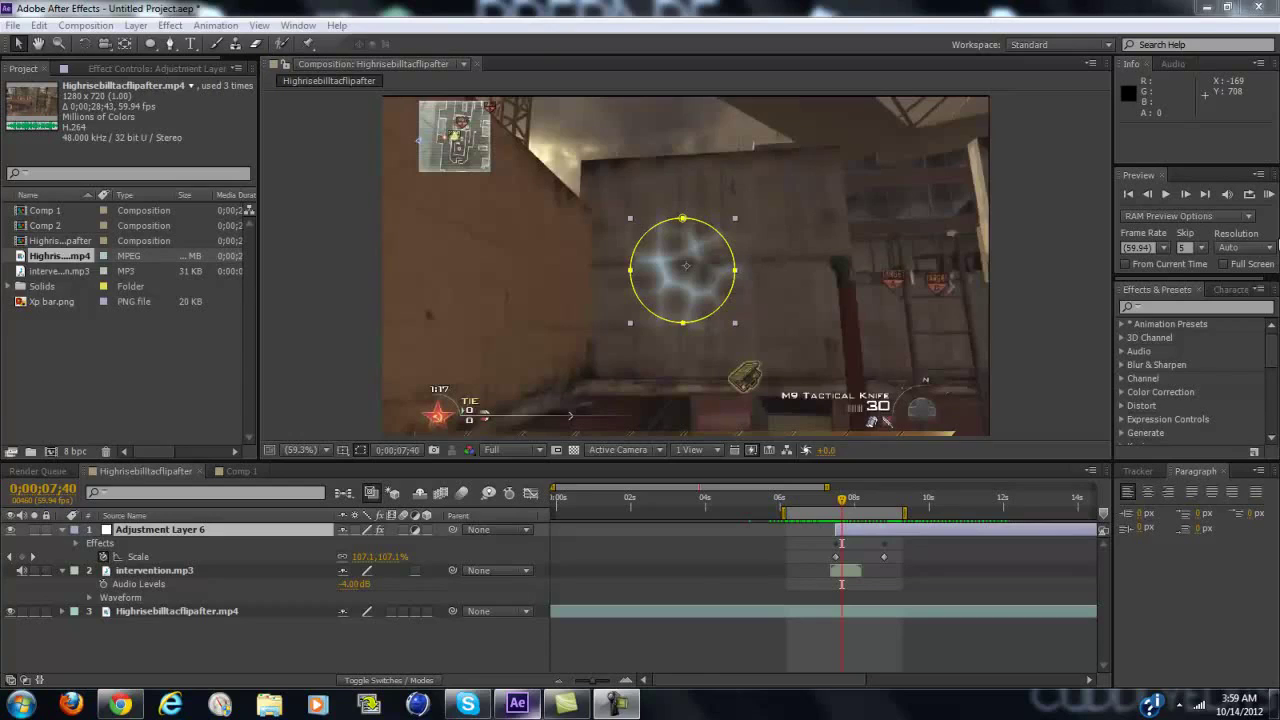
Preview the finished expanding shockwave effect around the eight-second mark of the existing Highrisebilltacflipafter composition
{"action": "left_click", "coordinate": [1268, 194]}
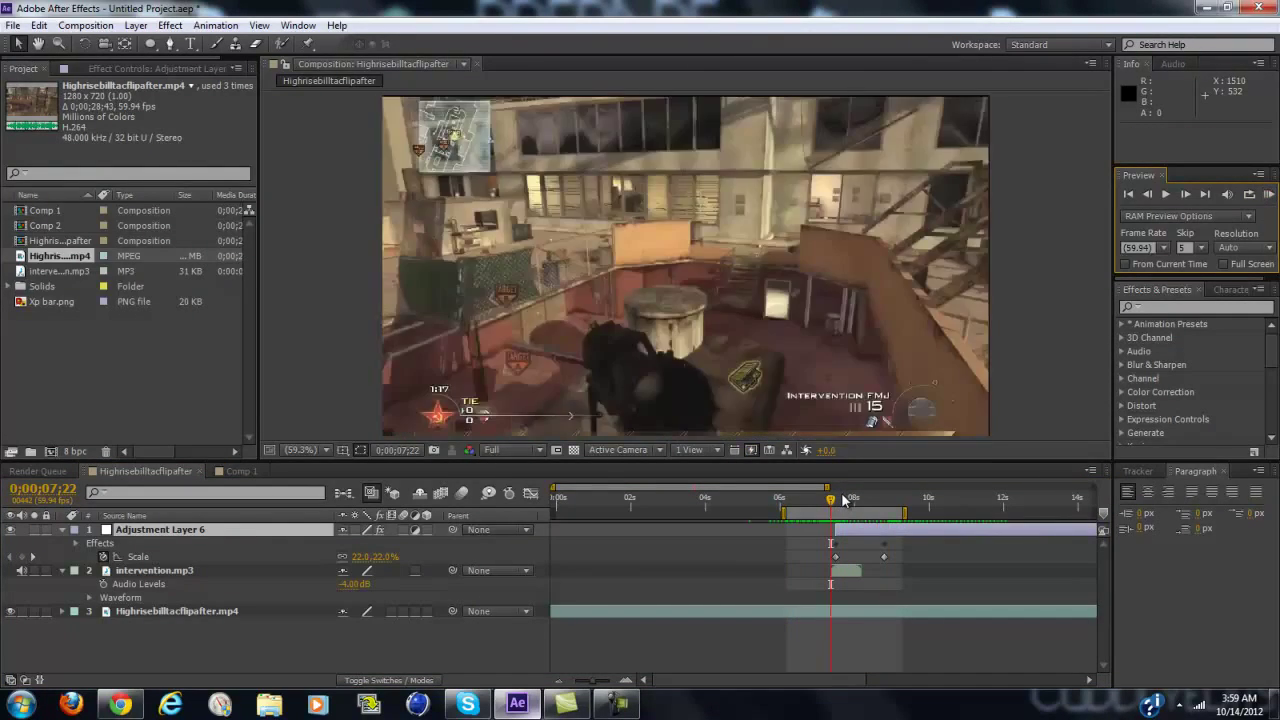
{"action": "left_click", "coordinate": [837, 505]}
{"action": "key", "text": "space"}
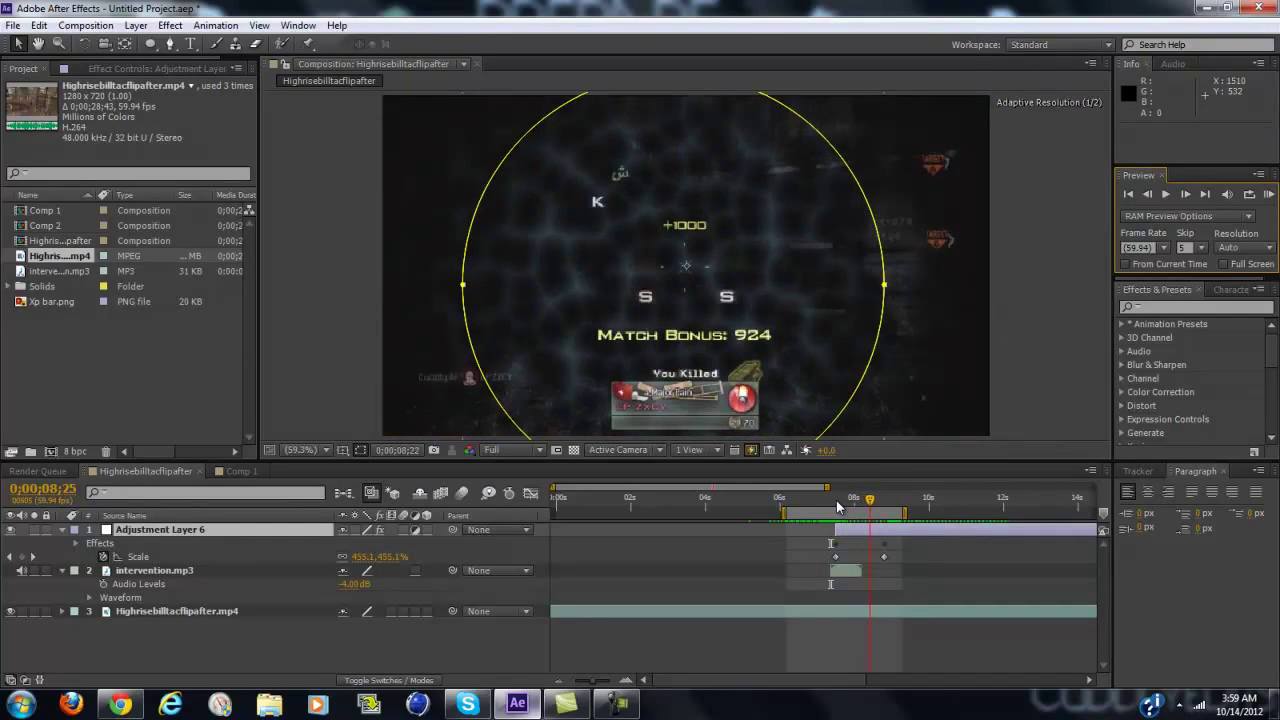
{"action": "left_click_drag", "start_coordinate": [838, 507], "coordinate": [889, 496]}
{"action": "key", "text": "KP_0"}
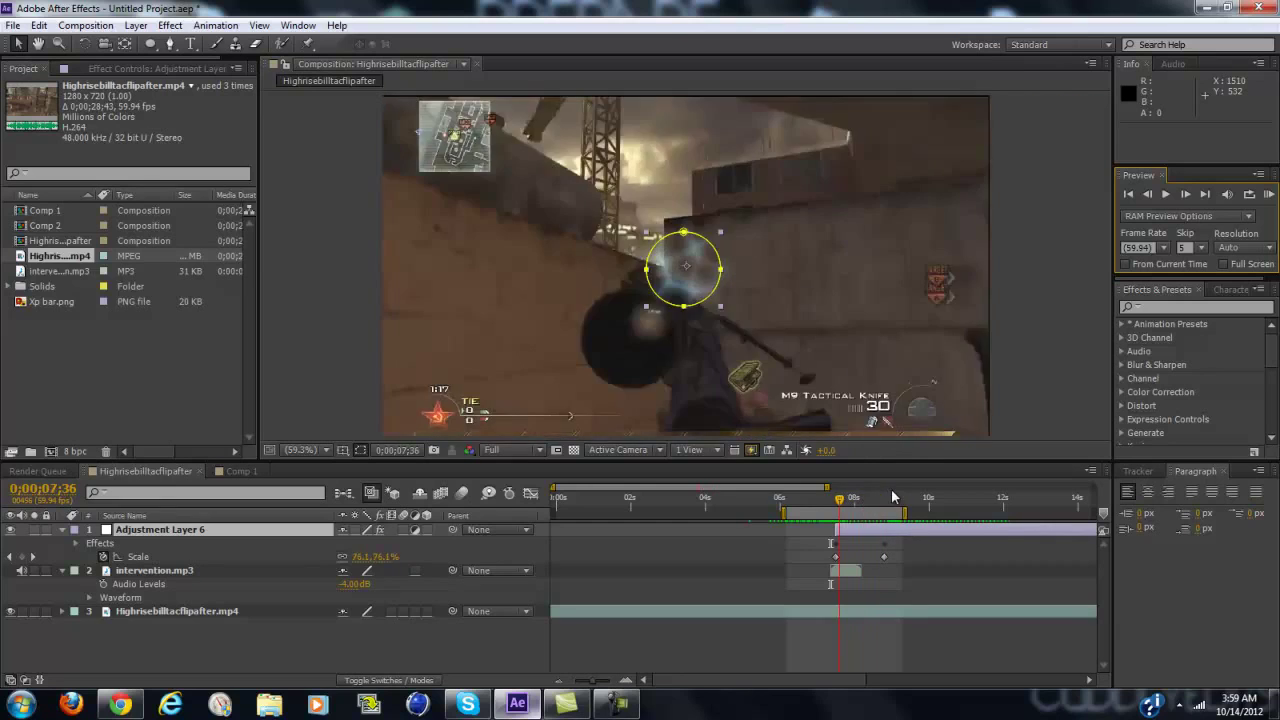
{"action": "key", "text": "space"}
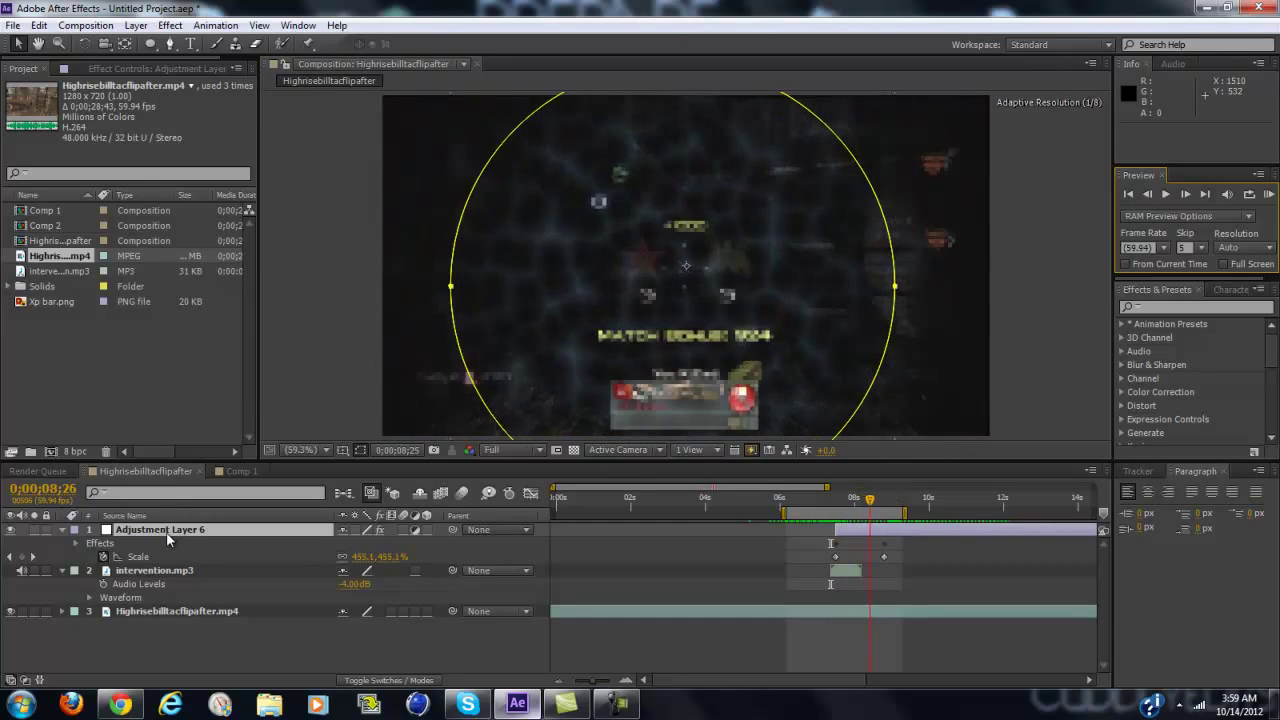
{"action": "key", "text": "space"}
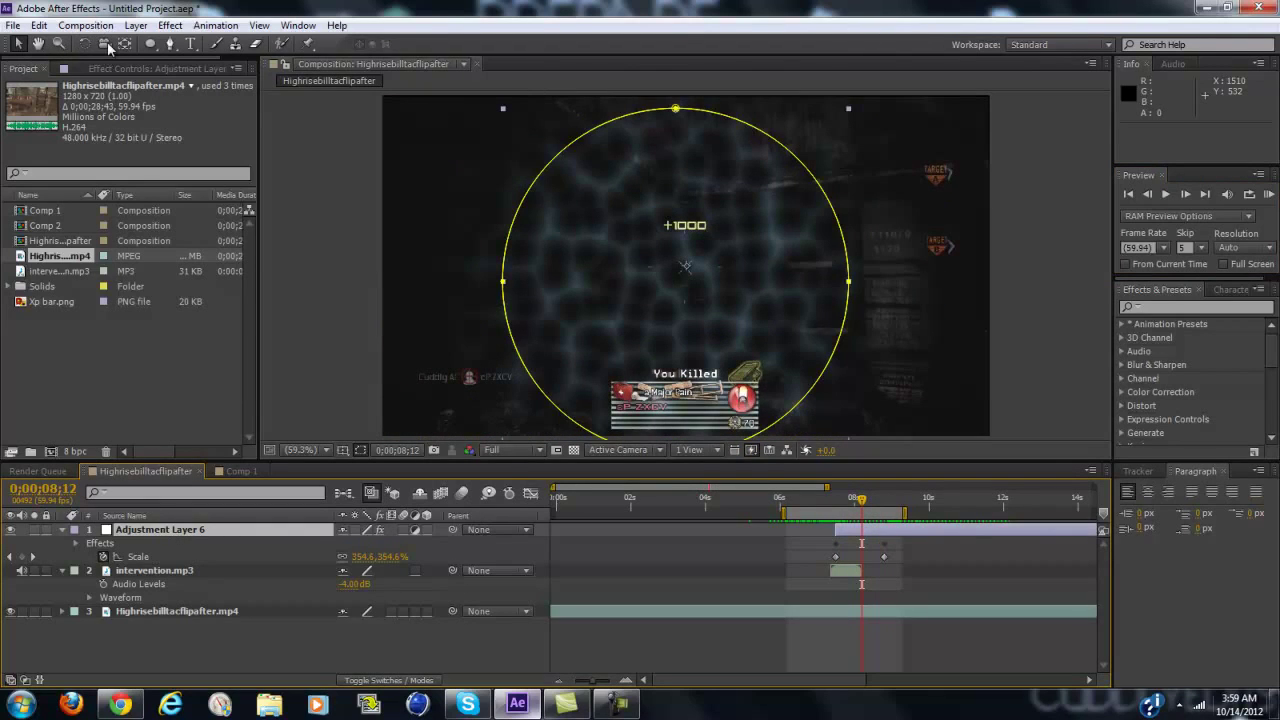
{"action": "key", "text": "space"}
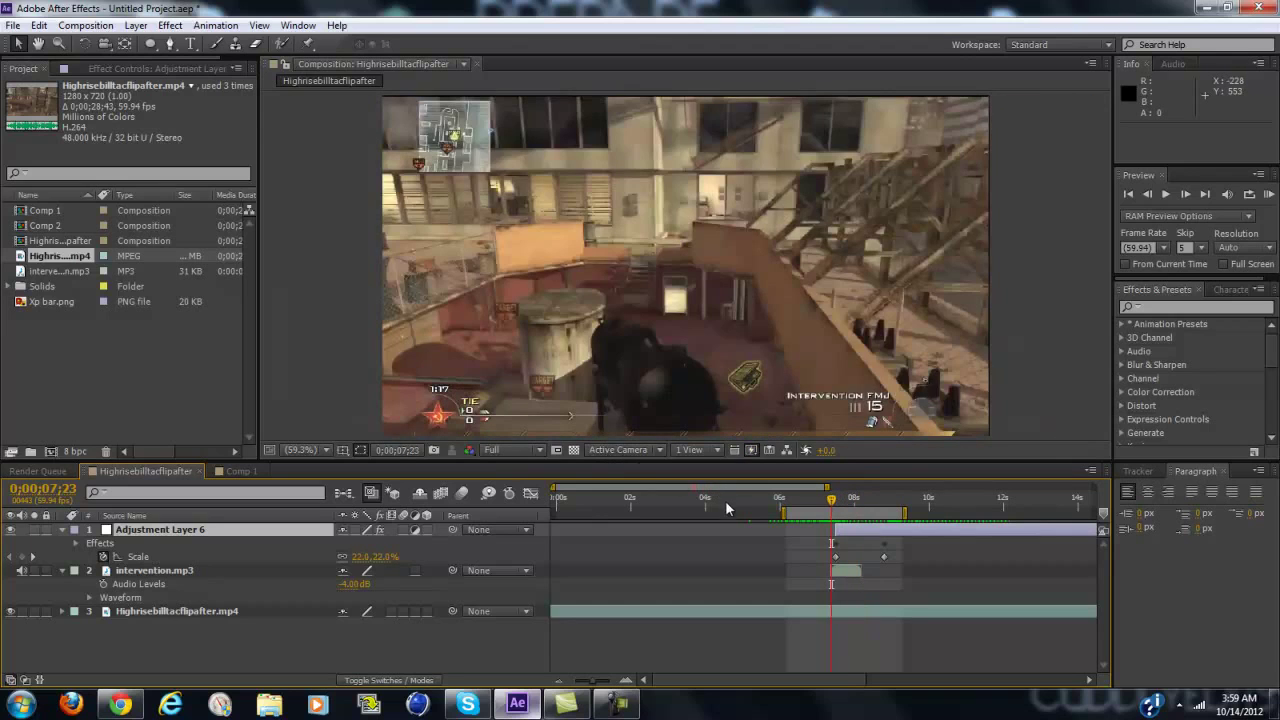
Create a new composition at 1280 x 720 pixels and 59.94 fps with a duration of 0;00;26;12
{"action": "left_click", "coordinate": [85, 25]}
{"action": "left_click", "coordinate": [110, 43]}
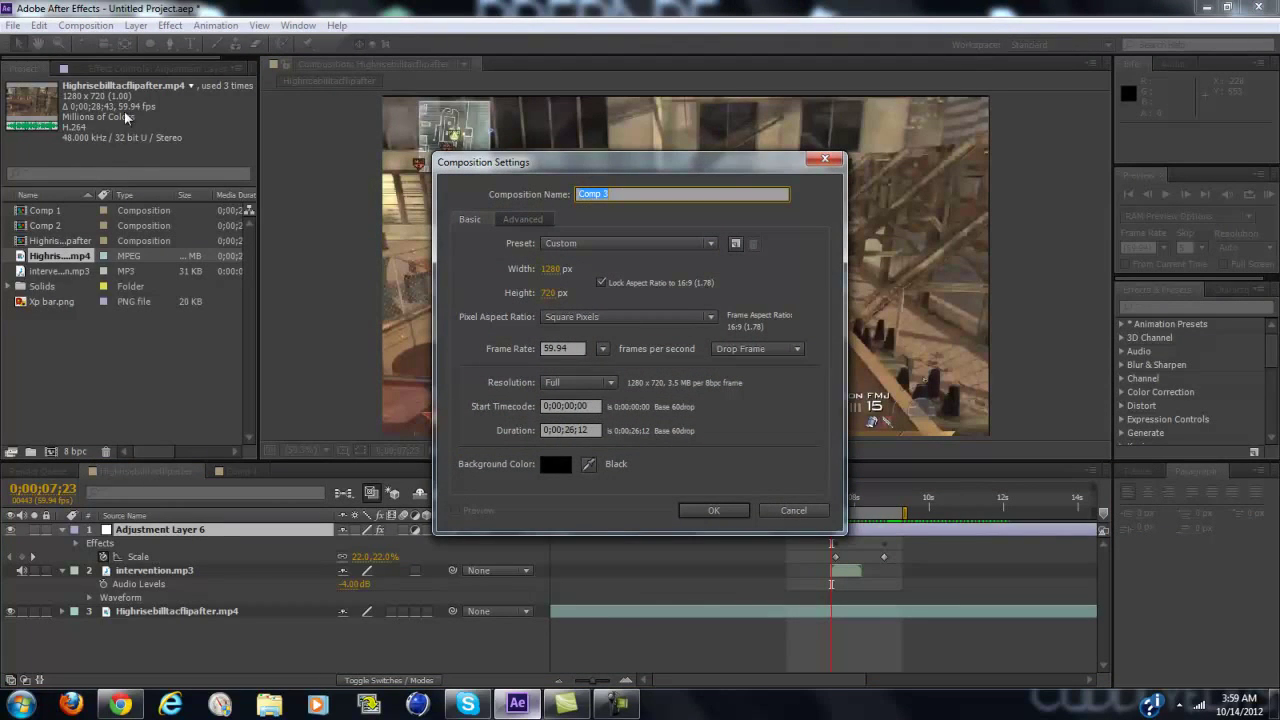
{"action": "left_click", "coordinate": [713, 510]}
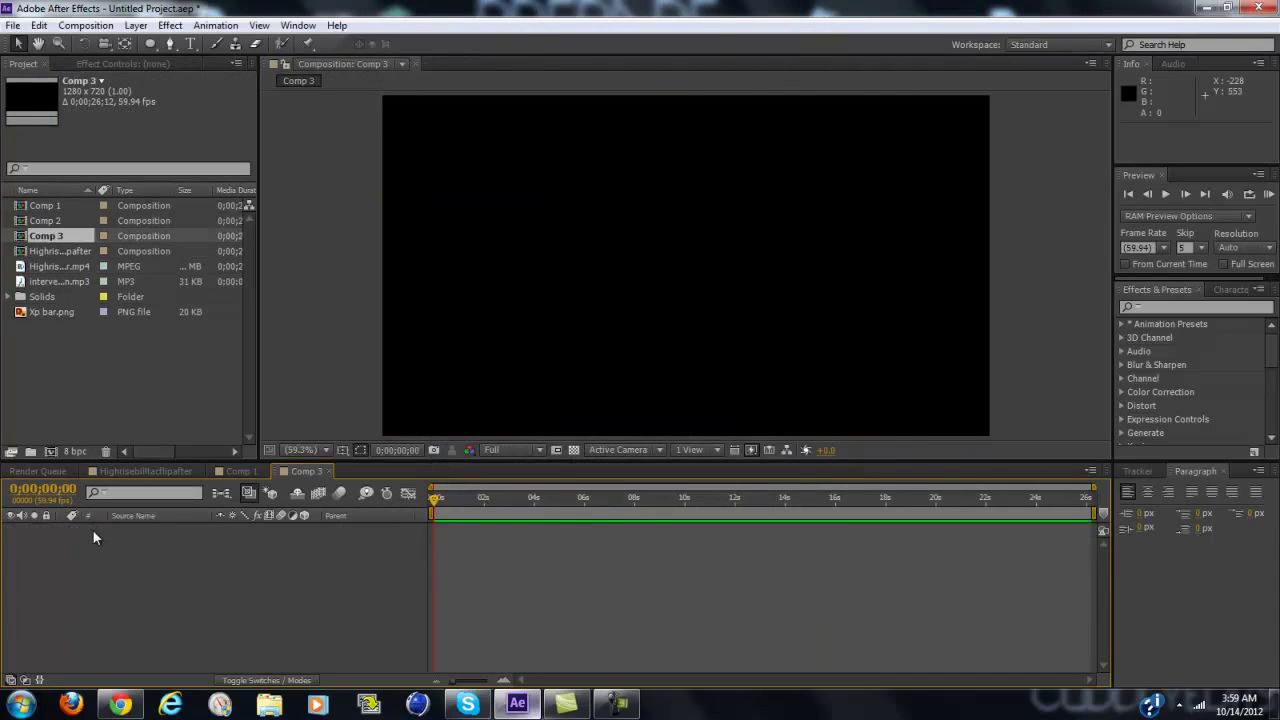
Add Highrisebilltacflipafter.mp4 to the new composition and shift it earlier so its in point is -0;00;08;17 and the gunshot falls at 0;00;01;47
{"action": "left_click_drag", "start_coordinate": [60, 281], "coordinate": [549, 538]}
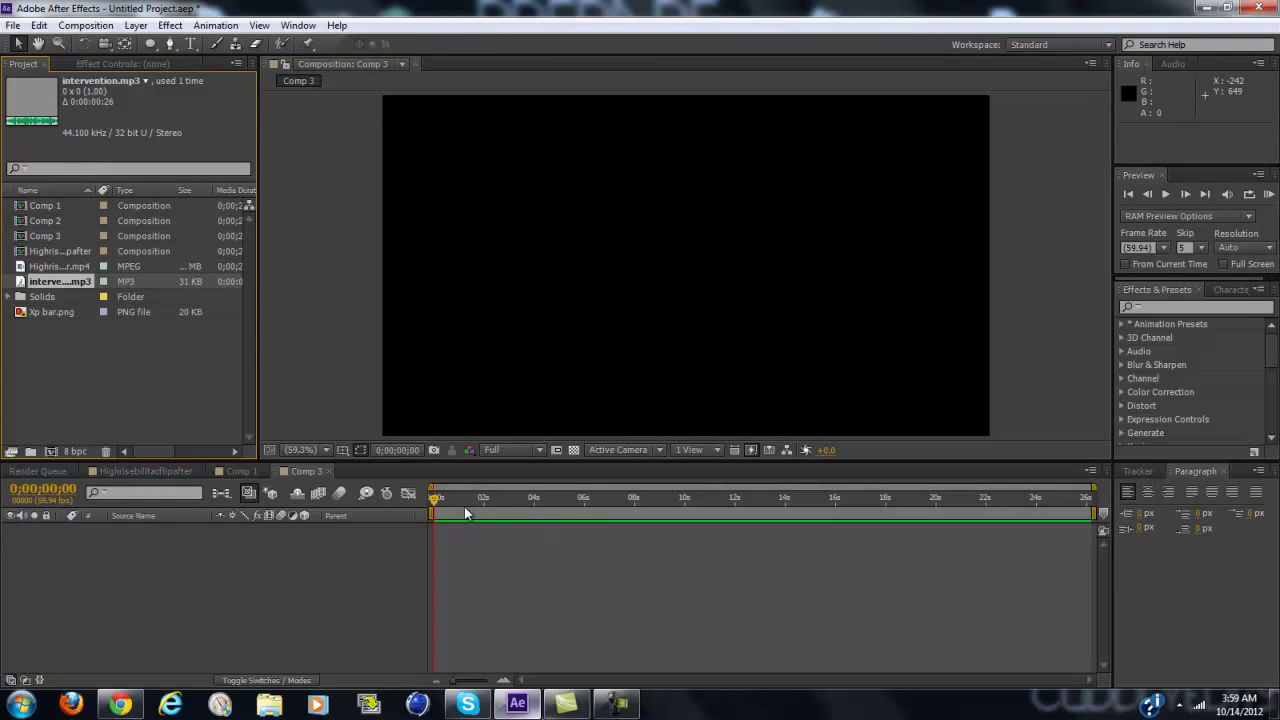
{"action": "left_click_drag", "start_coordinate": [60, 266], "coordinate": [478, 501]}
{"action": "left_click_drag", "start_coordinate": [537, 530], "coordinate": [453, 530]}
{"action": "key", "text": "alt+Page_Up"}
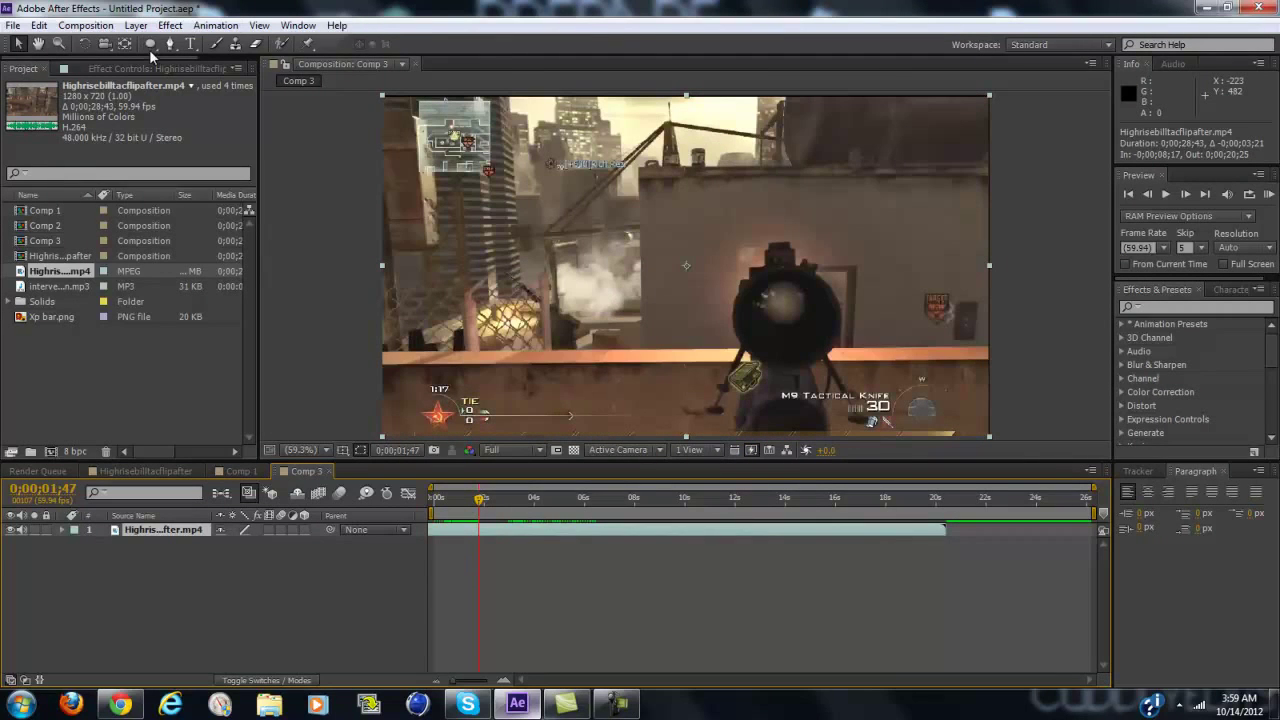
Add an adjustment layer above the clip and make it start at the gunshot frame, 0;00;01;47
{"action": "left_click", "coordinate": [135, 25]}
{"action": "mouse_move", "coordinate": [157, 43]}
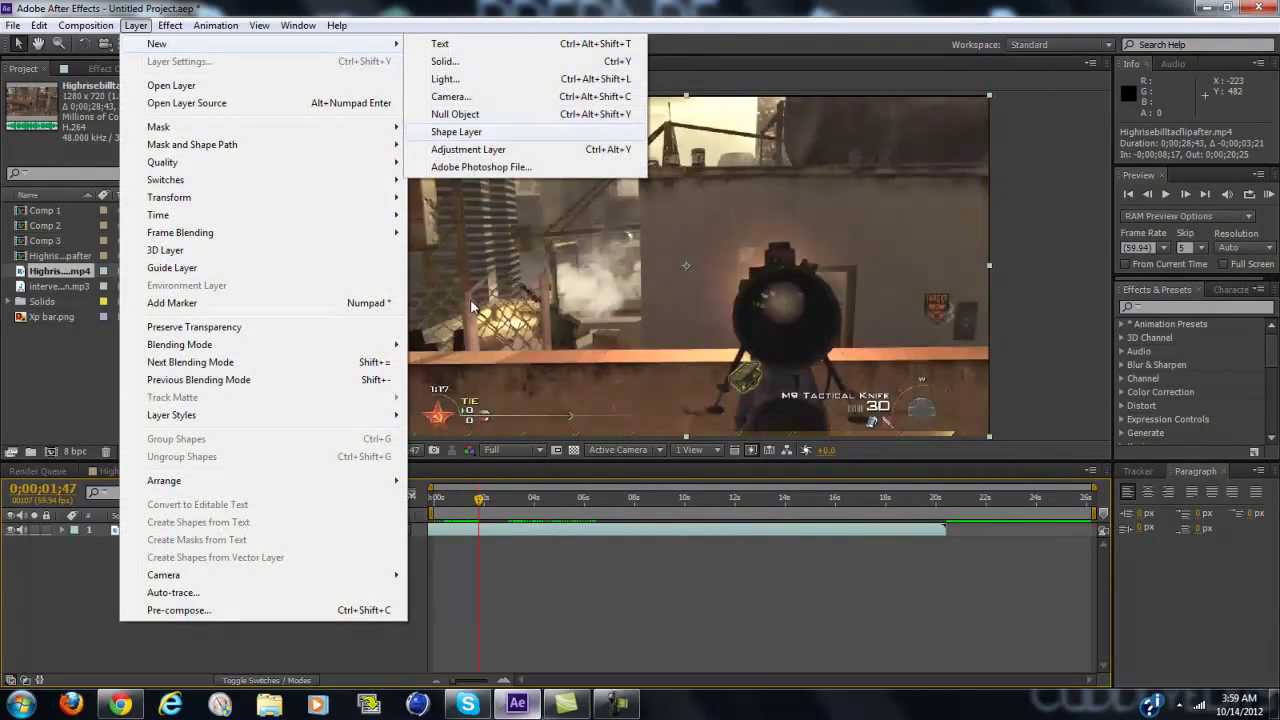
{"action": "key", "text": "Down"}
{"action": "key", "text": "Return"}
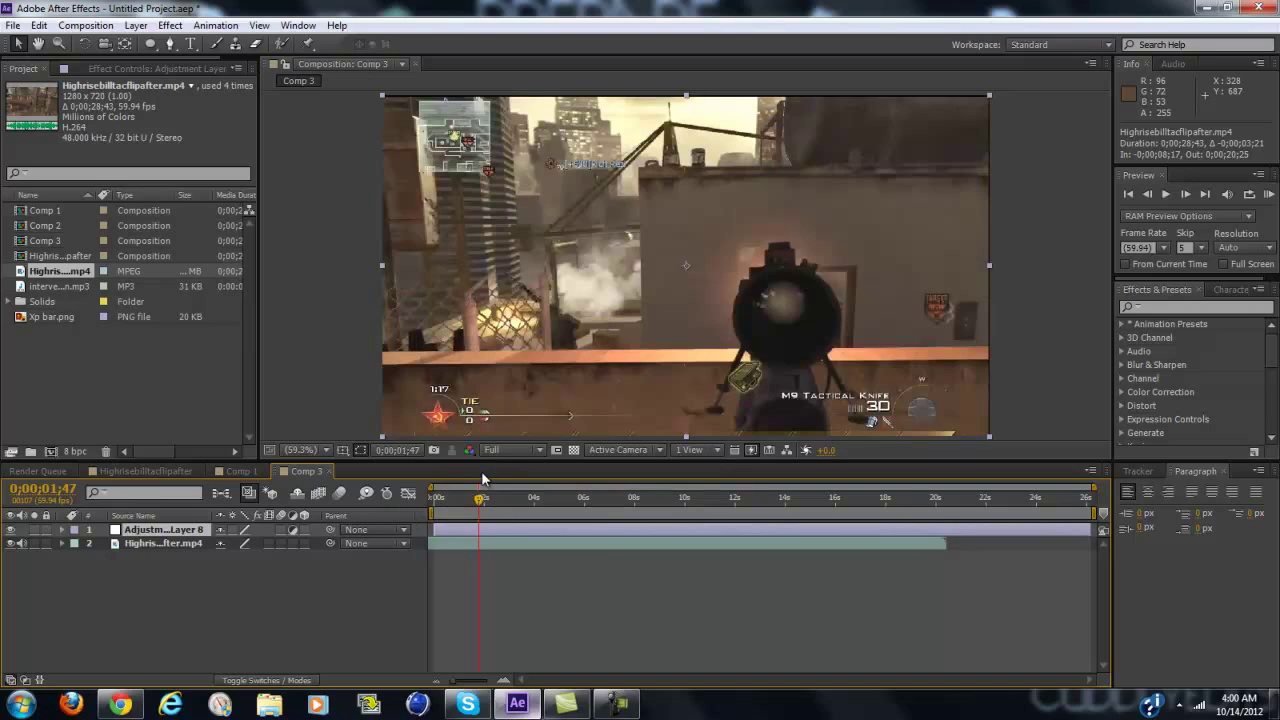
{"action": "left_click_drag", "start_coordinate": [482, 473], "coordinate": [481, 500]}
{"action": "key", "text": "space"}
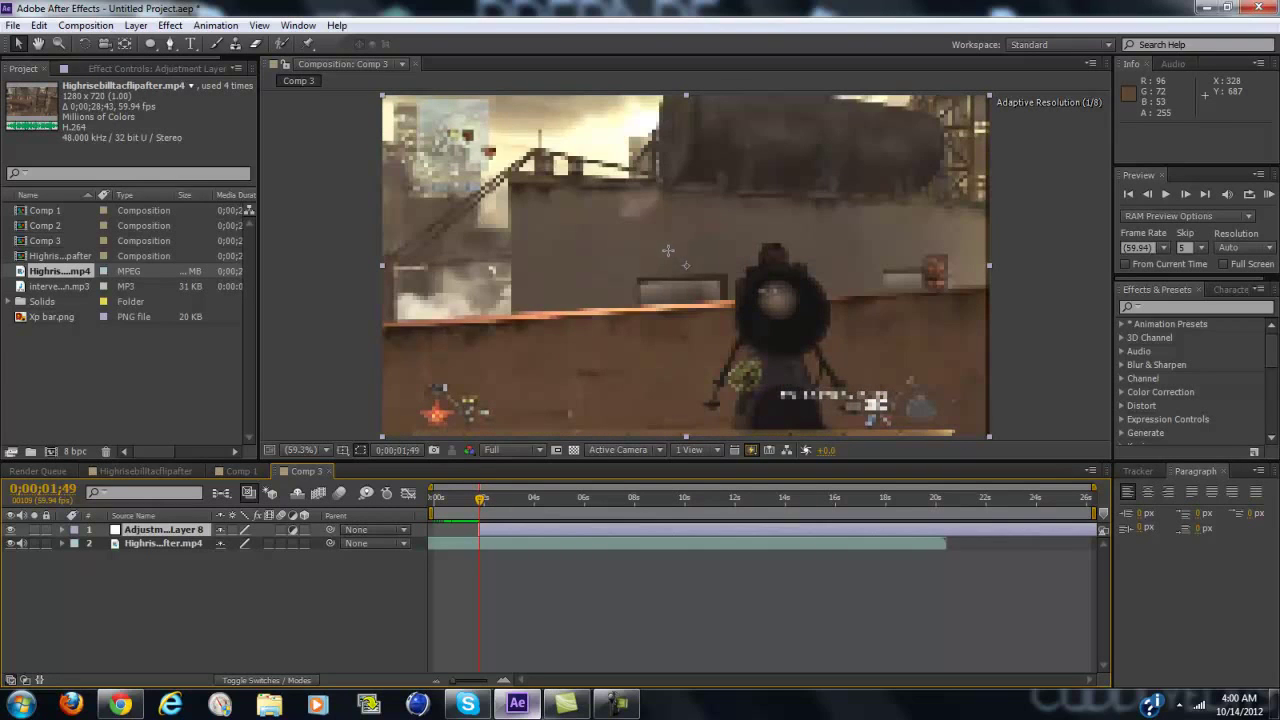
{"action": "key", "text": "Page_Up"}
{"action": "key", "text": "Page_Up"}
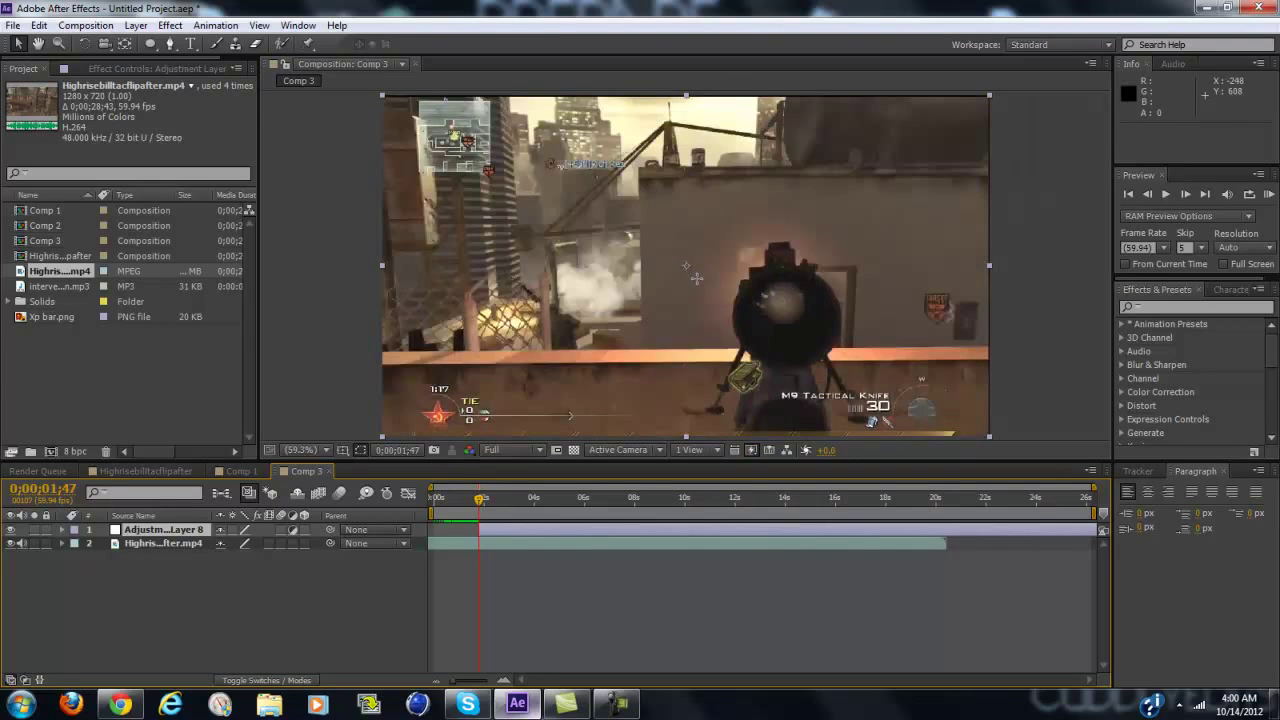
Apply an inverted Cell Pattern effect to the adjustment layer and set the layer's blending mode to Add
{"action": "key", "text": "F3"}
{"action": "right_click", "coordinate": [103, 203]}
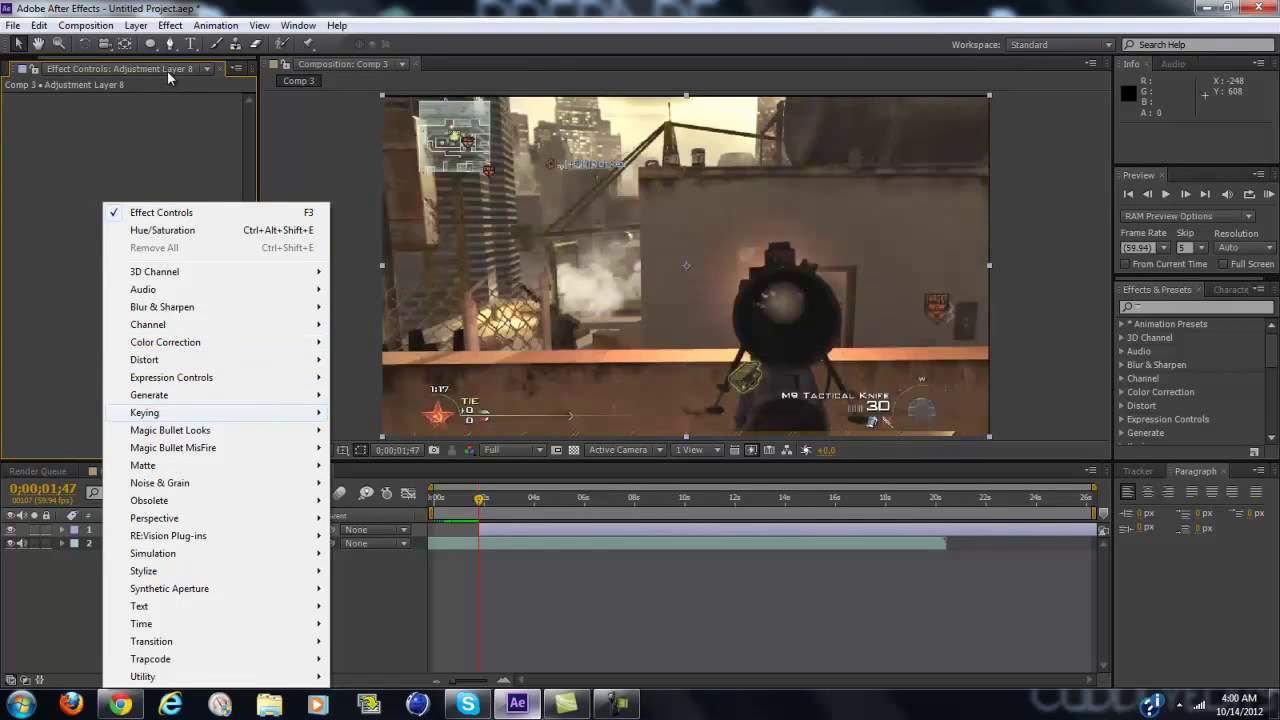
{"action": "mouse_move", "coordinate": [170, 395]}
{"action": "left_click", "coordinate": [378, 444]}
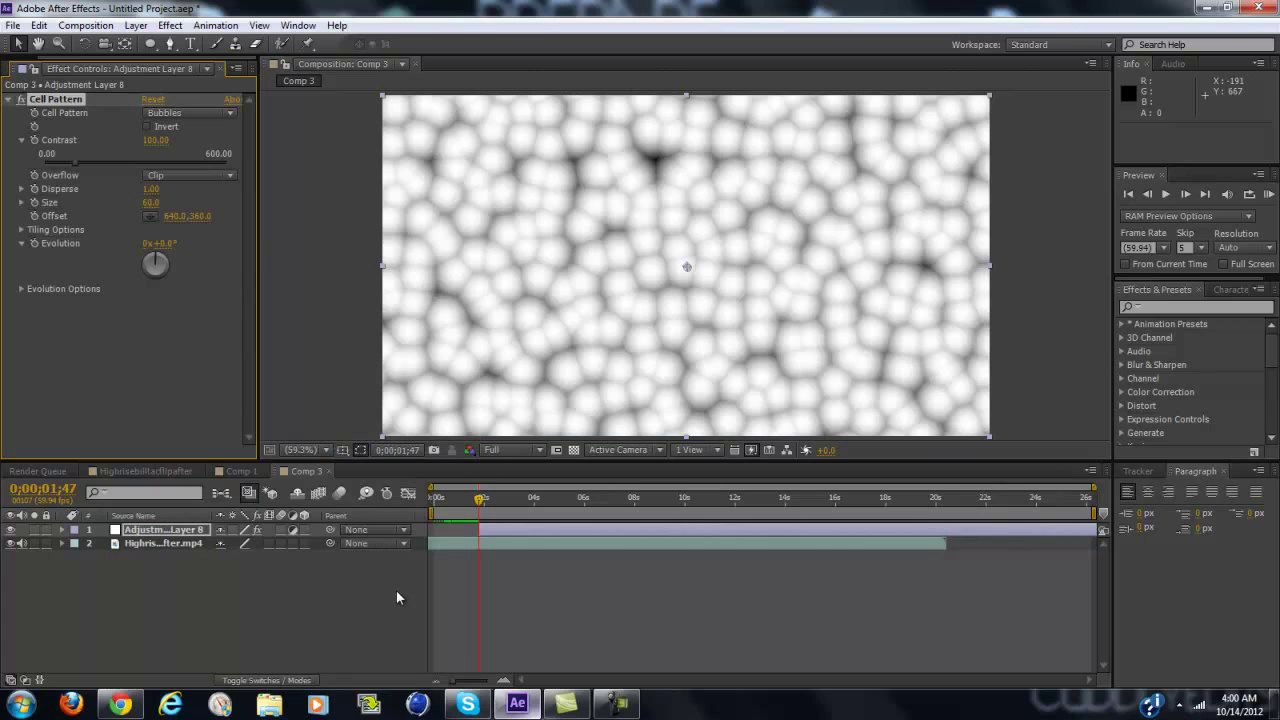
{"action": "left_click", "coordinate": [147, 126]}
{"action": "right_click", "coordinate": [496, 530]}
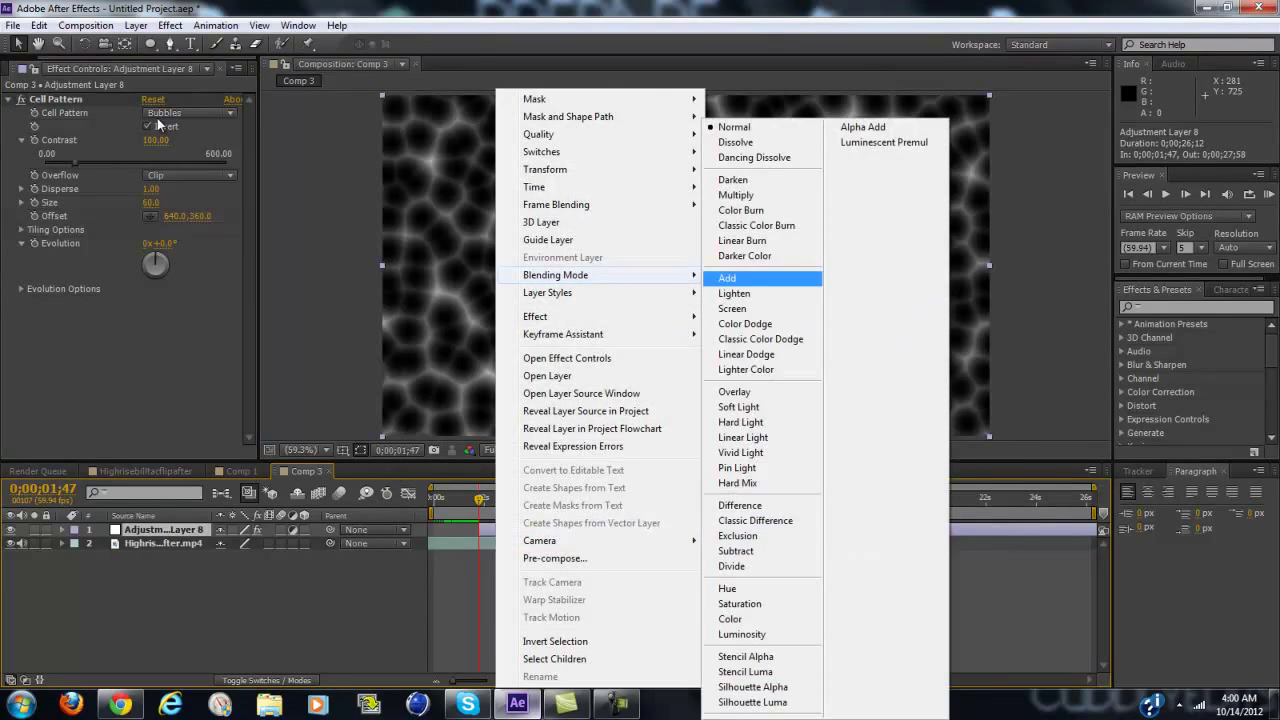
{"action": "left_click", "coordinate": [745, 278]}
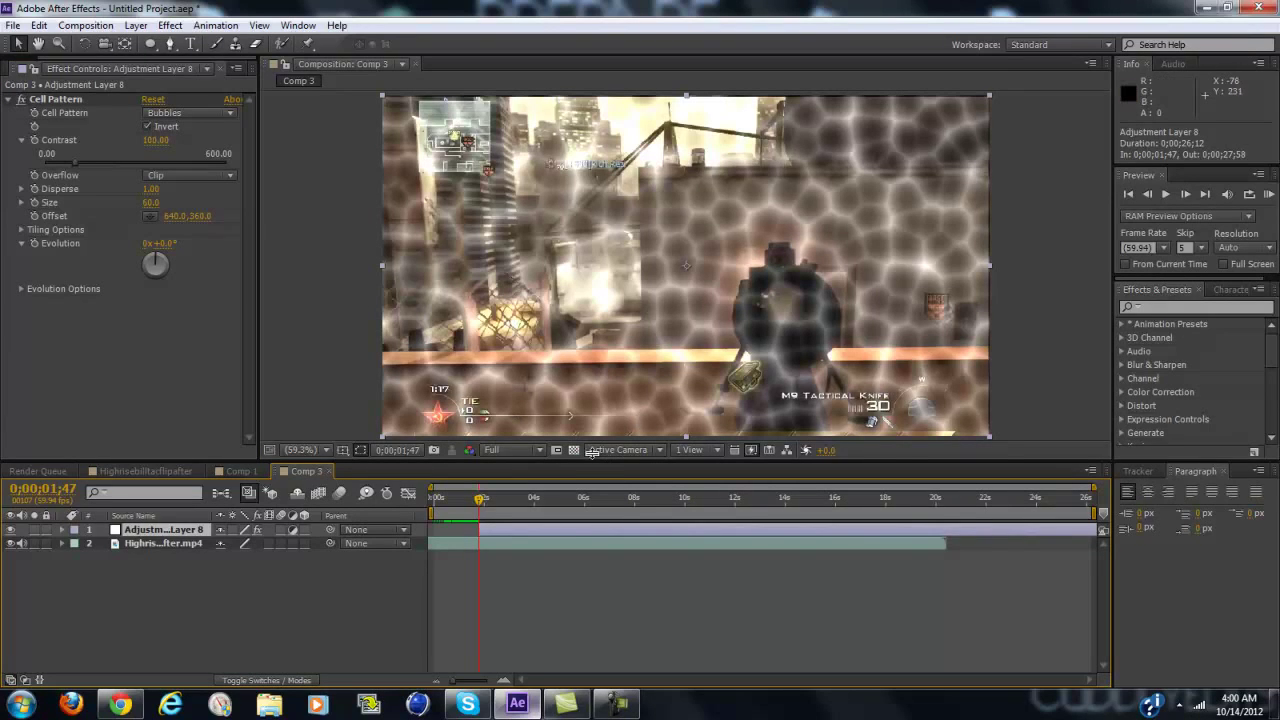
Draw a circular mask about 98 px wide near the frame's centre on the adjustment layer and keyframe its scale at 100% at 0;00;01;47
{"action": "left_click", "coordinate": [150, 44]}
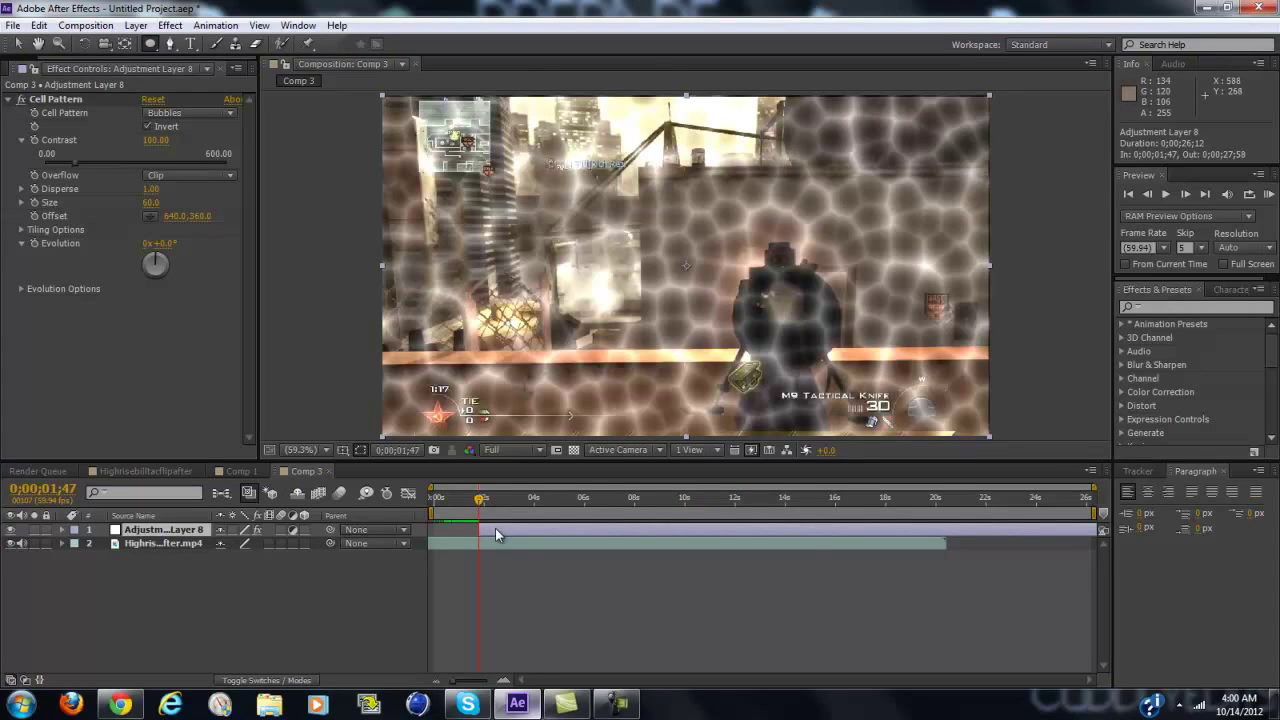
{"action": "left_click_drag", "start_coordinate": [659, 240], "coordinate": [705, 286]}
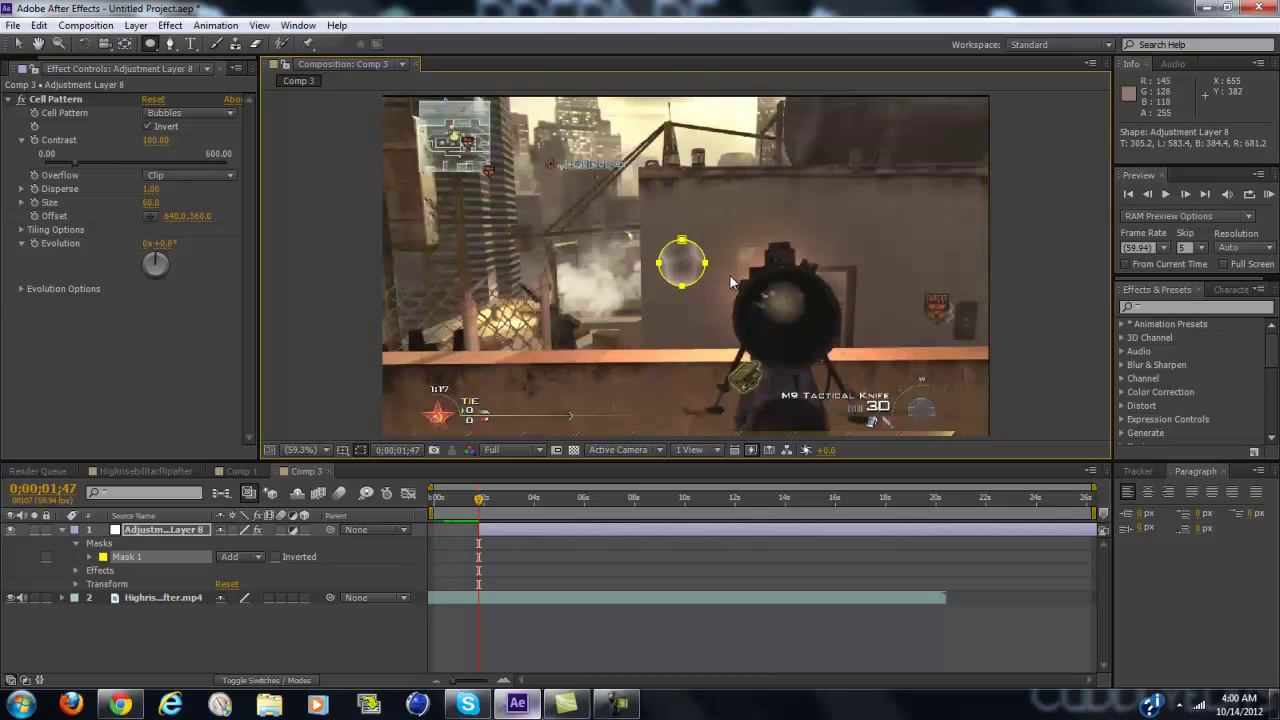
{"action": "key", "text": "s"}
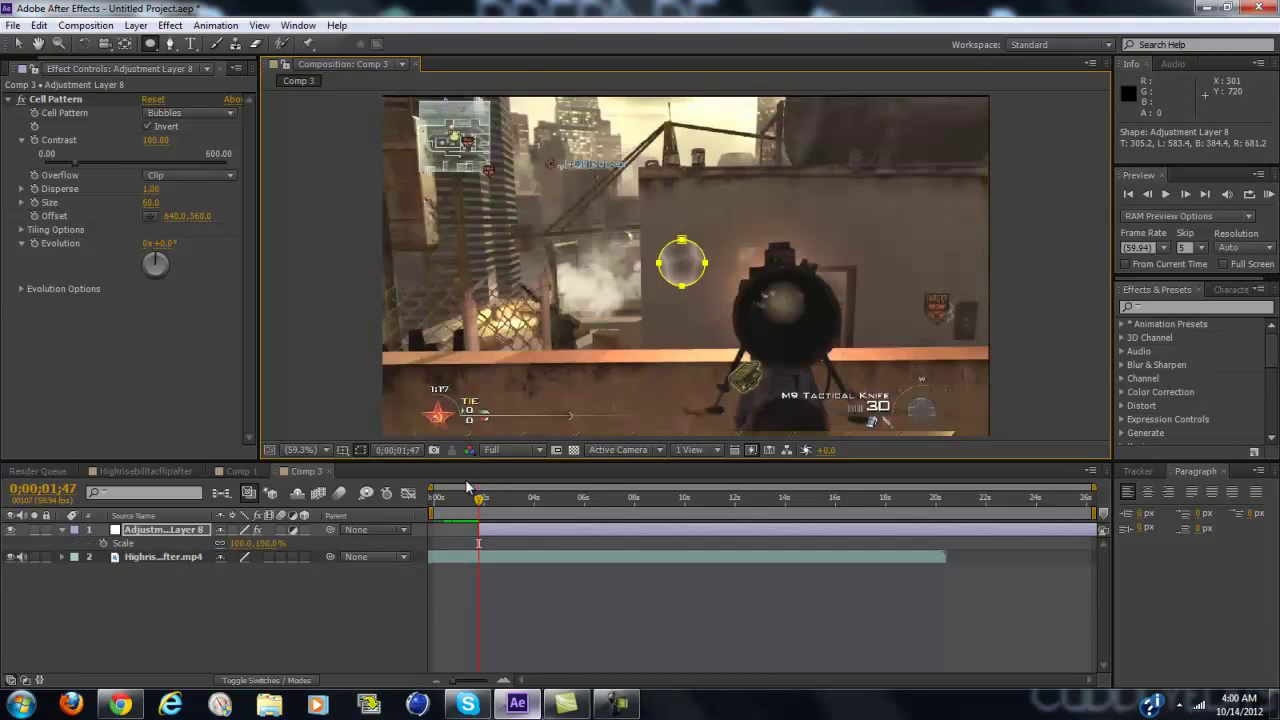
{"action": "key", "text": "alt+shift+s"}
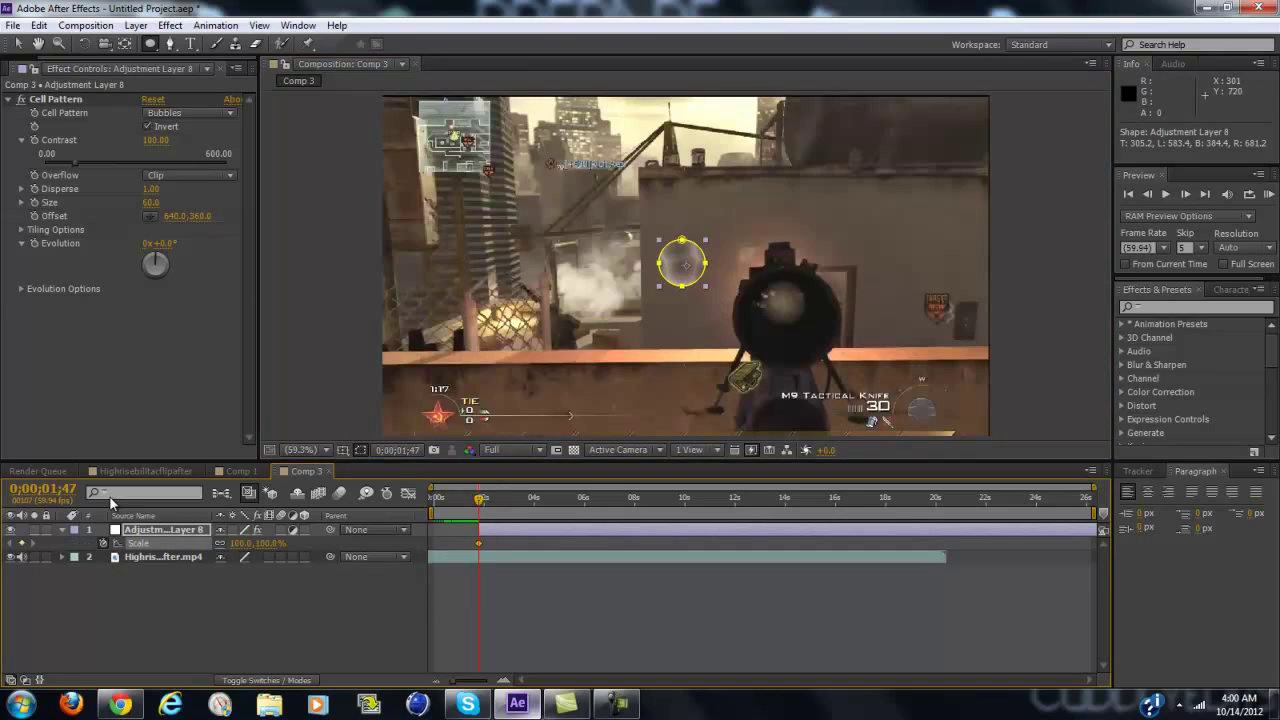
At 0;00;03;13, scale the adjustment layer up to 1389% and reposition it to about 734, 427 so the circle covers most of the frame
{"action": "key", "text": "space"}
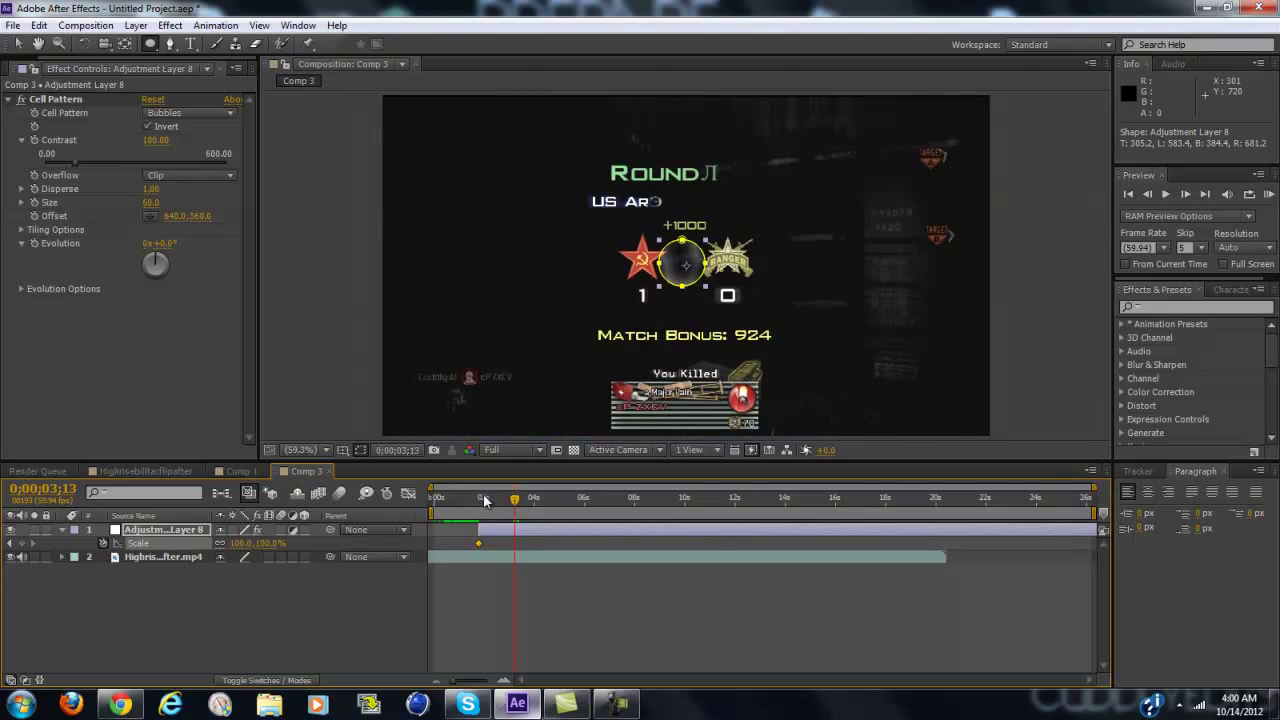
{"action": "left_click_drag", "start_coordinate": [245, 543], "coordinate": [297, 555]}
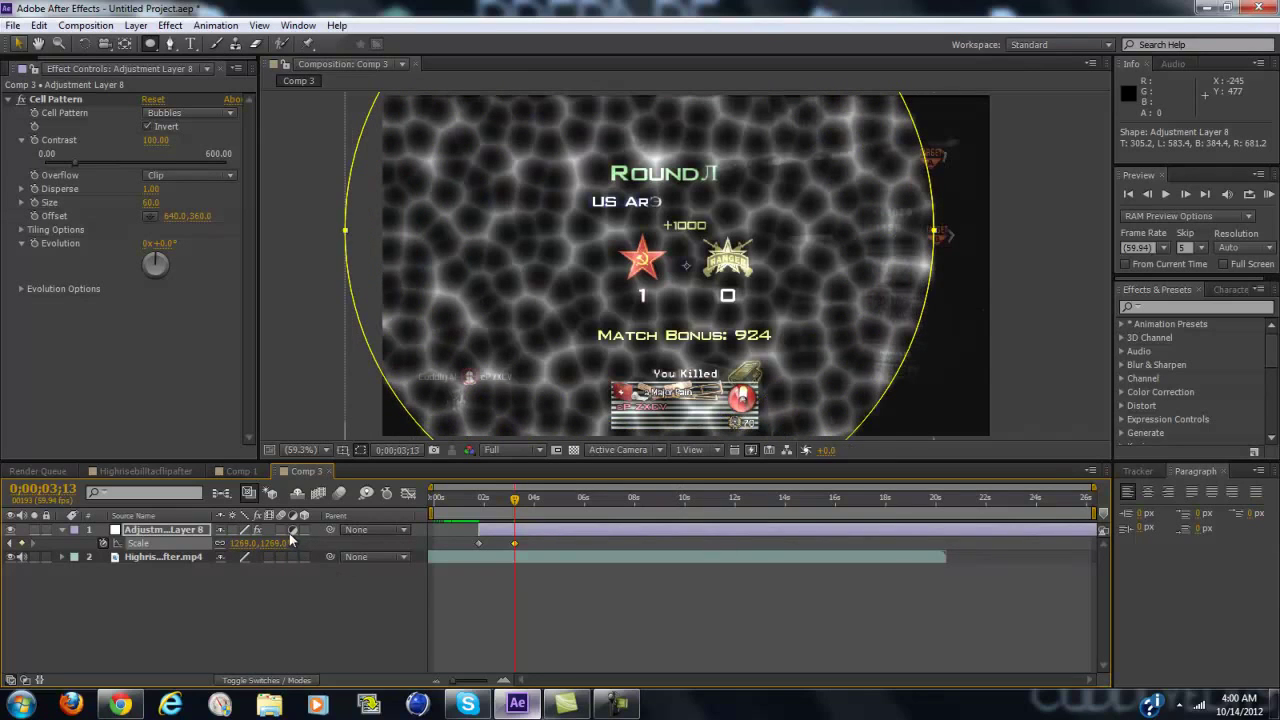
{"action": "mouse_move", "coordinate": [760, 250]}
{"action": "left_mouse_down"}
{"action": "mouse_move", "coordinate": [798, 258]}
{"action": "mouse_move", "coordinate": [810, 277]}
{"action": "mouse_move", "coordinate": [754, 251]}
{"action": "left_mouse_up"}
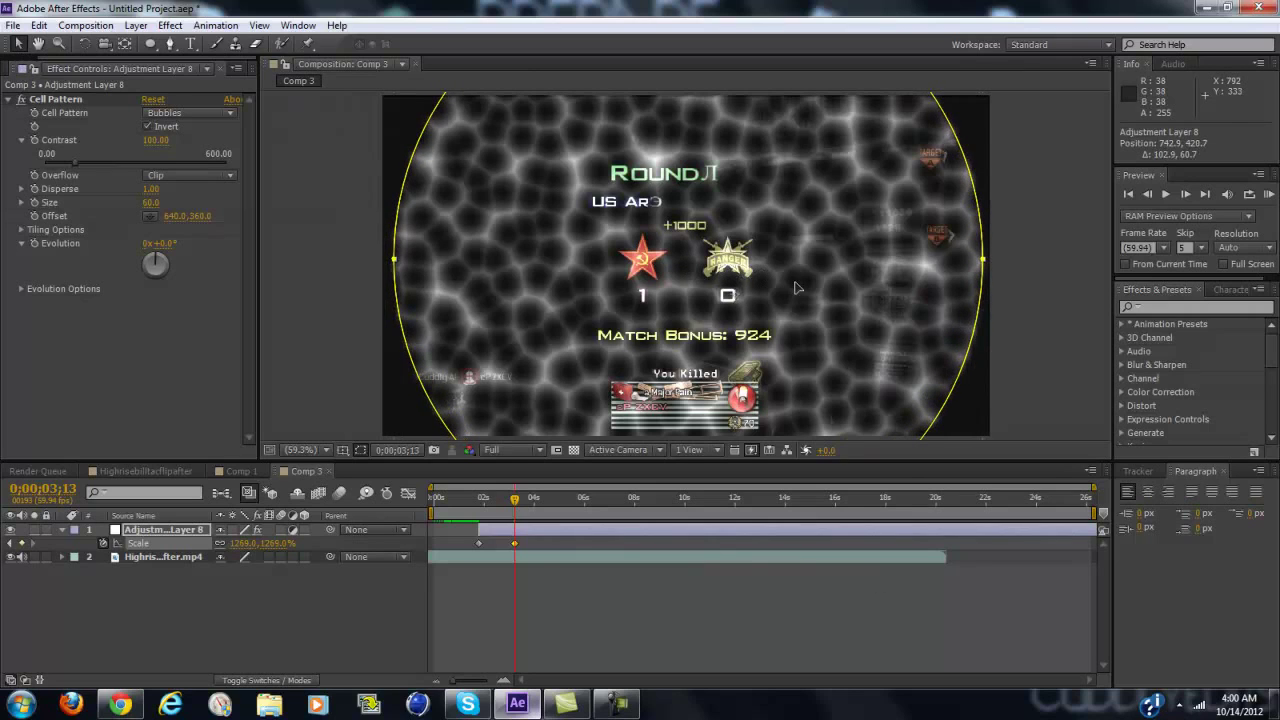
{"action": "left_click_drag", "start_coordinate": [800, 289], "coordinate": [800, 295]}
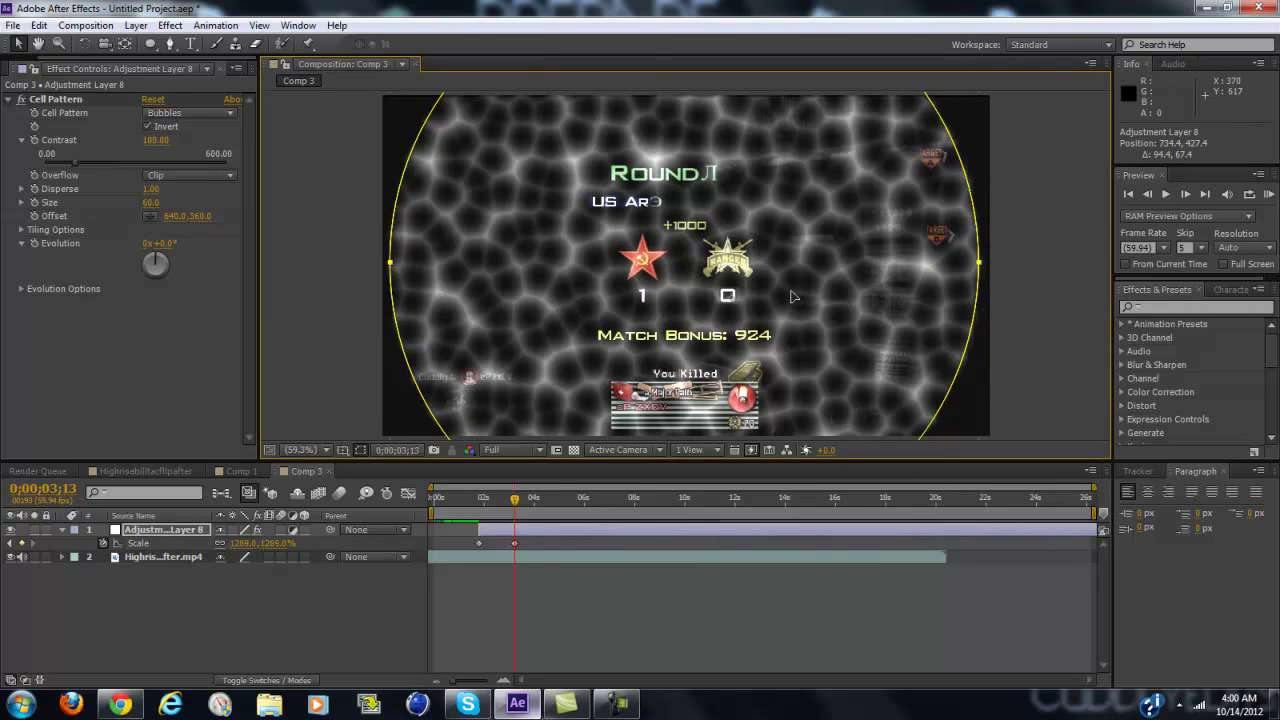
{"action": "left_click_drag", "start_coordinate": [250, 543], "coordinate": [302, 542]}
{"action": "key", "text": "s"}
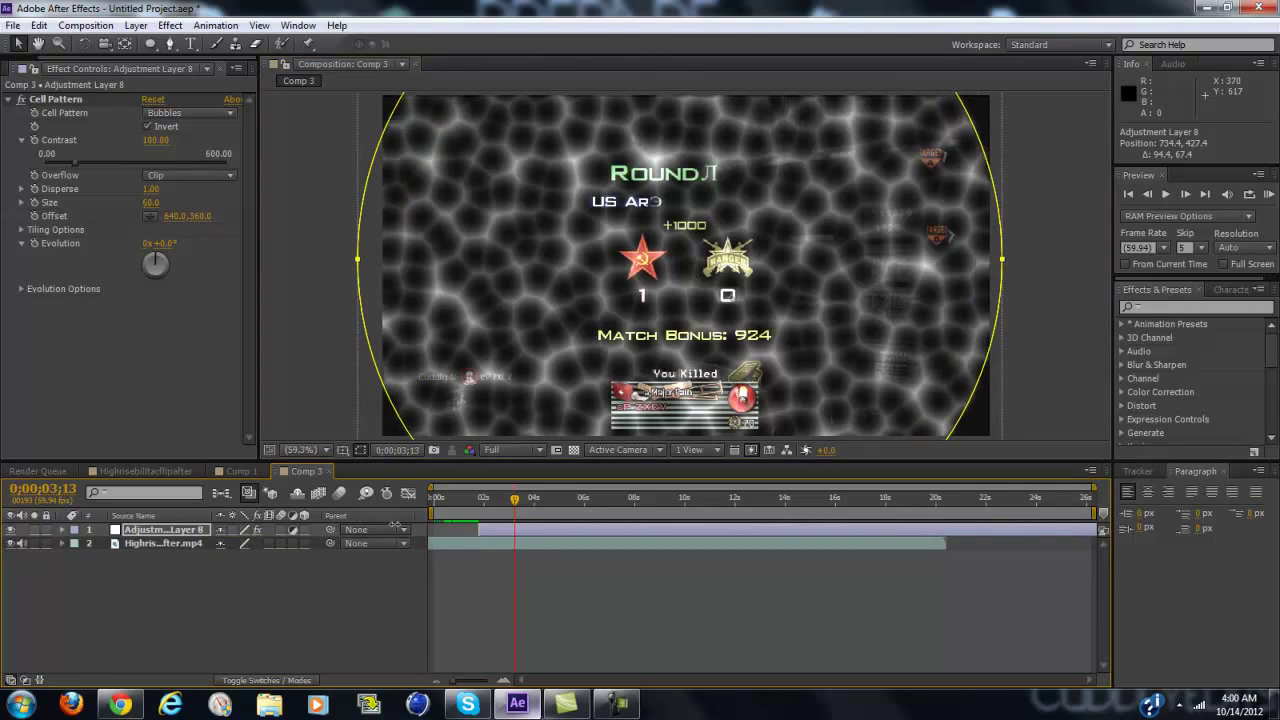
Set the circular mask's feather to 75 pixels
{"action": "key", "text": "m"}
{"action": "key", "text": "m"}
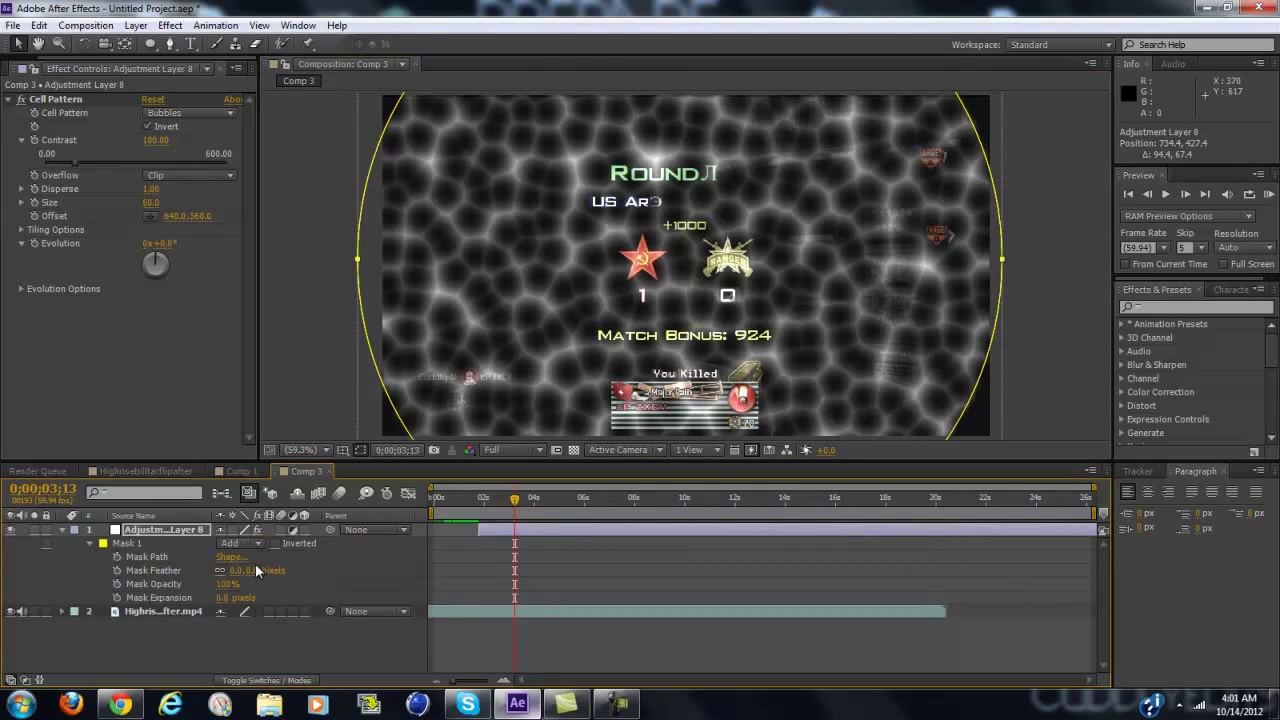
{"action": "left_click", "coordinate": [255, 569]}
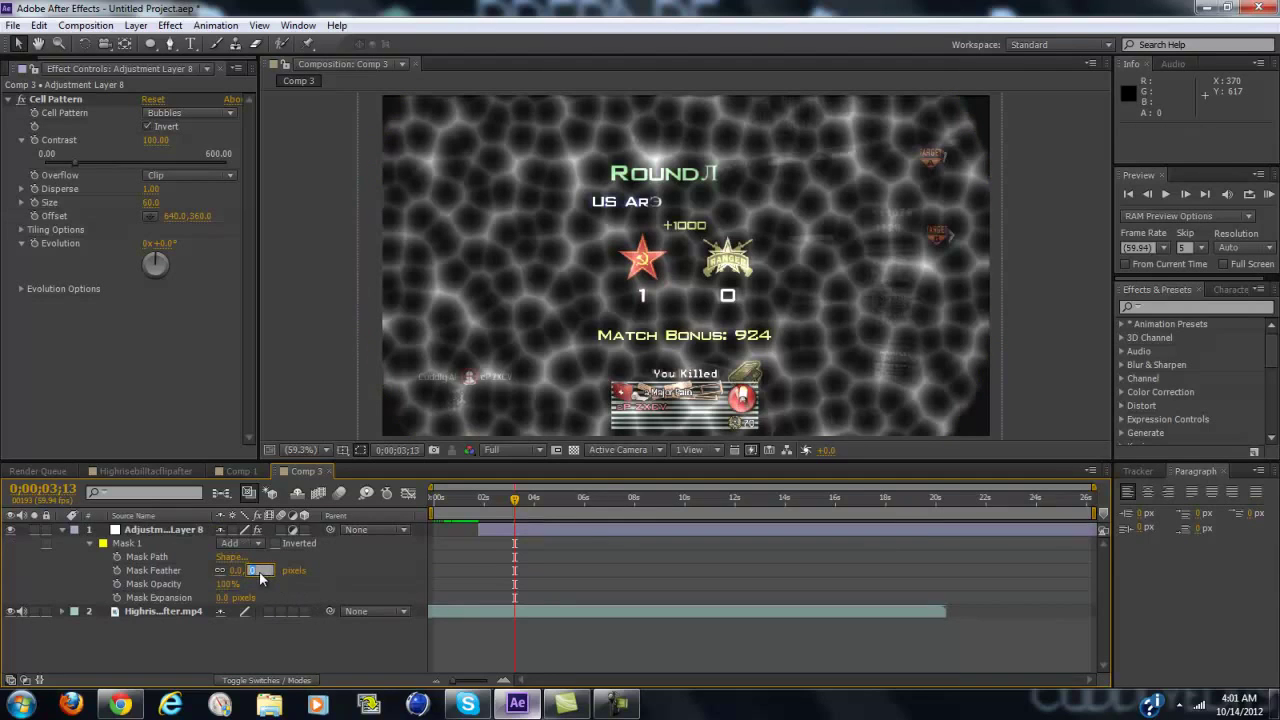
{"action": "type", "text": "75"}
{"action": "key", "text": "Return"}
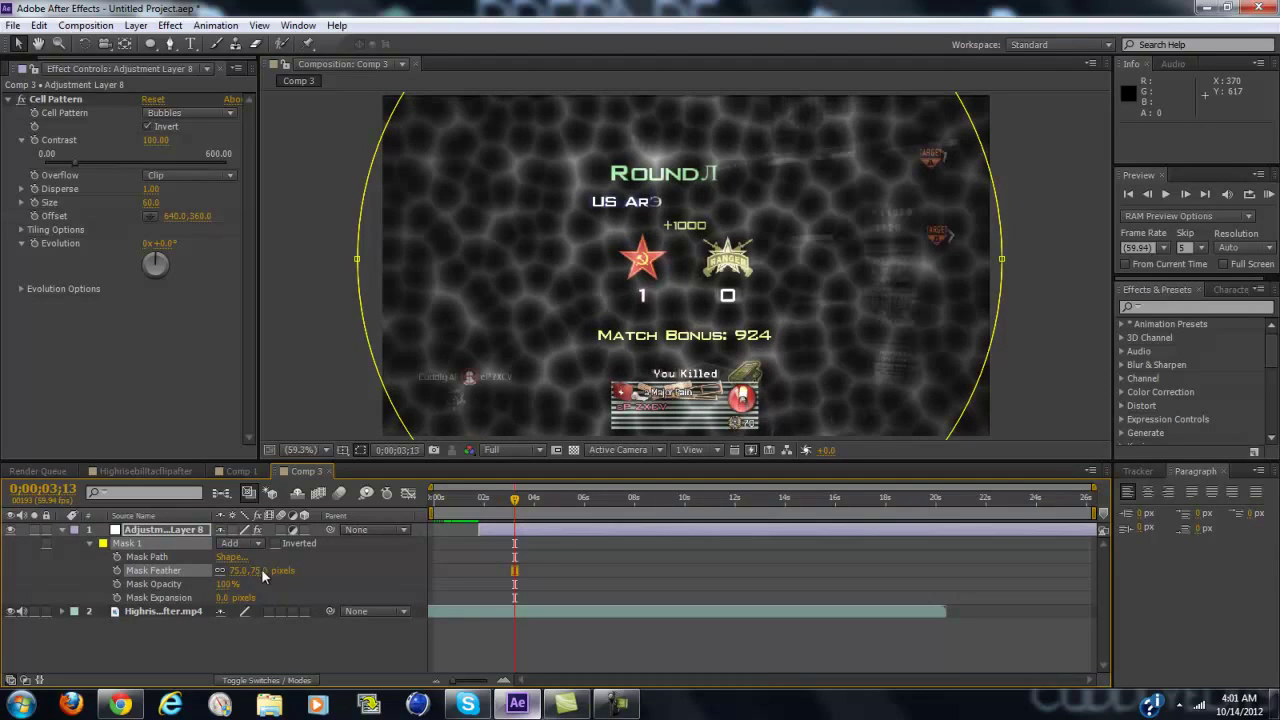
Keyframe the adjustment layer's opacity from 100% at 0;00;01;47 to 0% at 0;00;03;13
{"action": "left_click_drag", "start_coordinate": [514, 498], "coordinate": [480, 507]}
{"action": "key", "text": "t"}
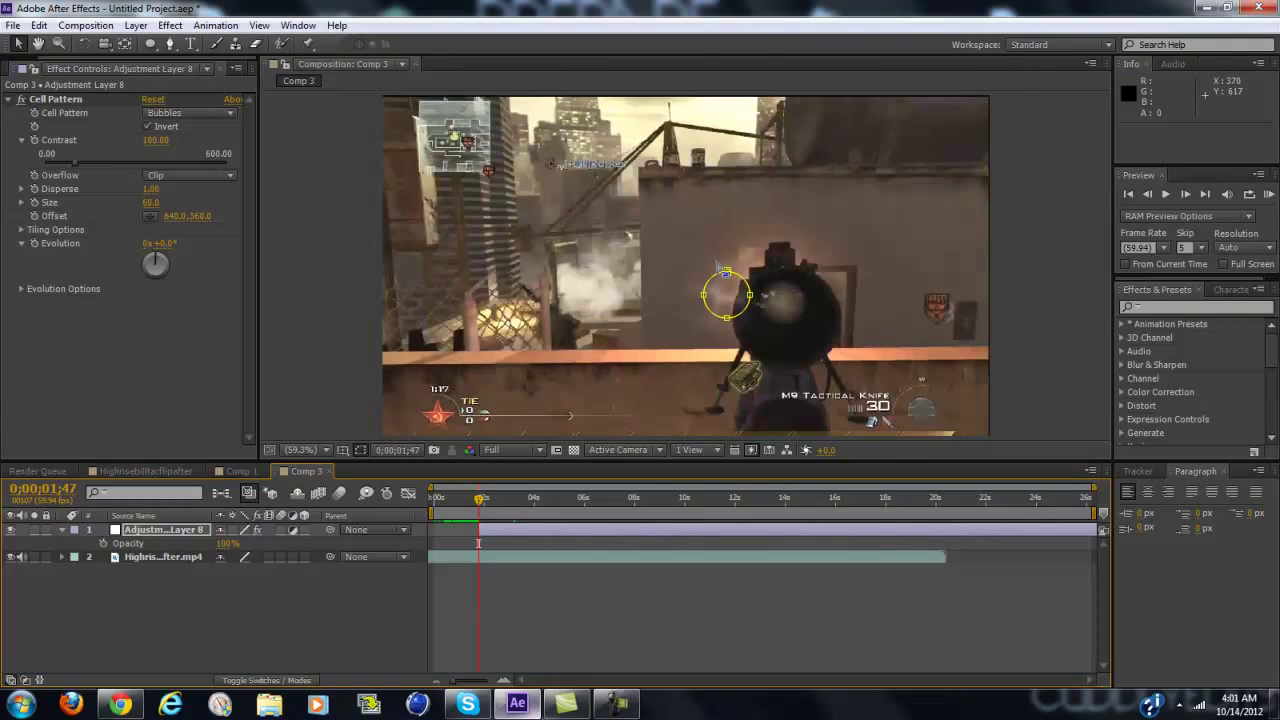
{"action": "left_click", "coordinate": [102, 543]}
{"action": "key", "text": "shift+s"}
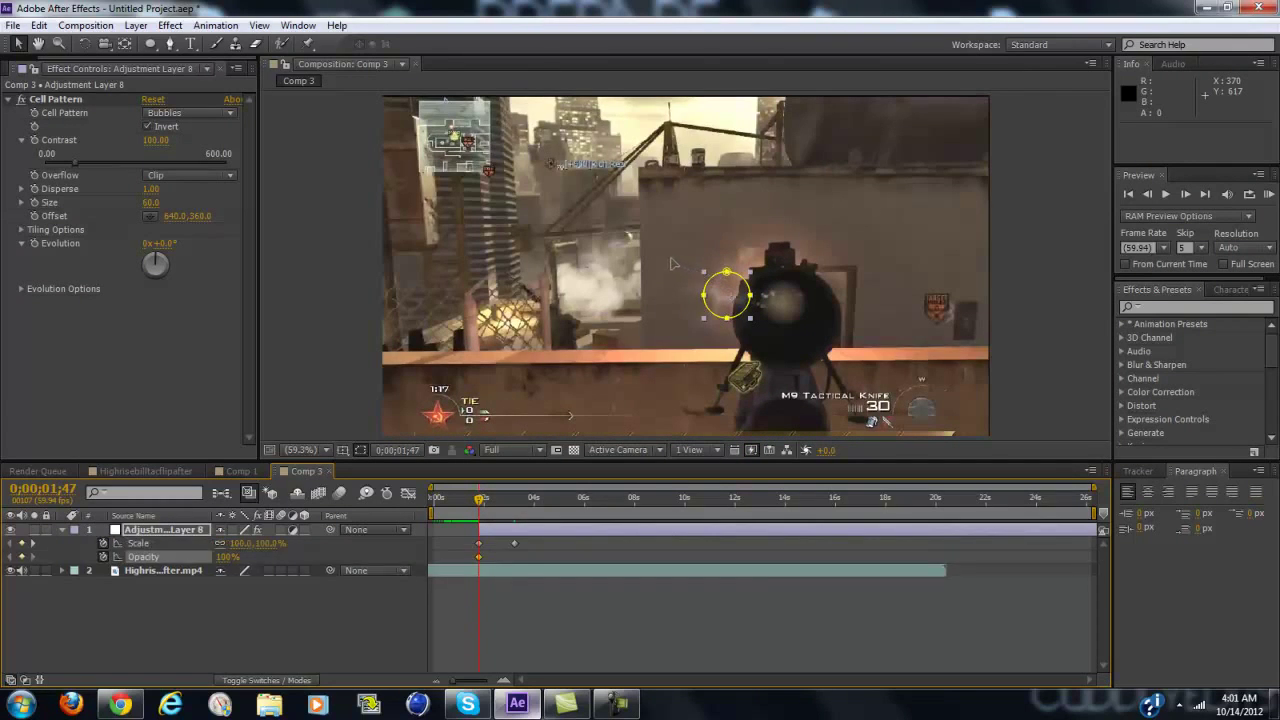
{"action": "key", "text": "k"}
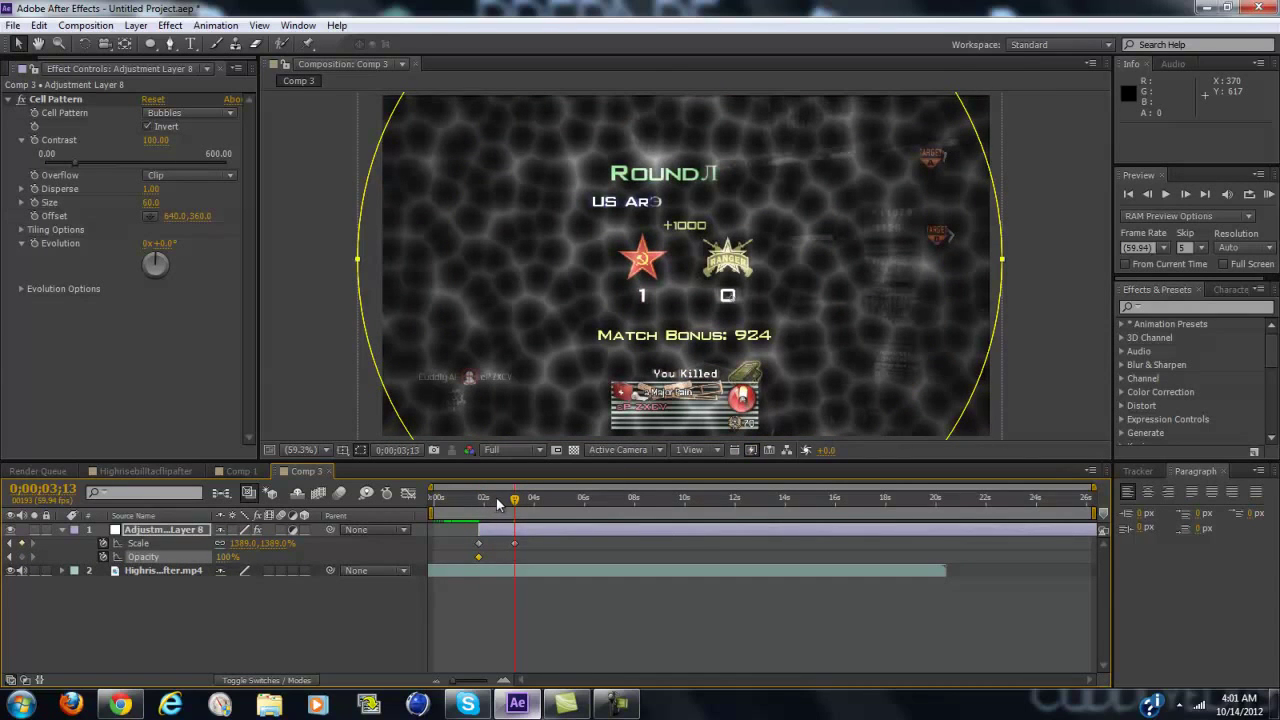
{"action": "key", "text": "ctrl+v"}
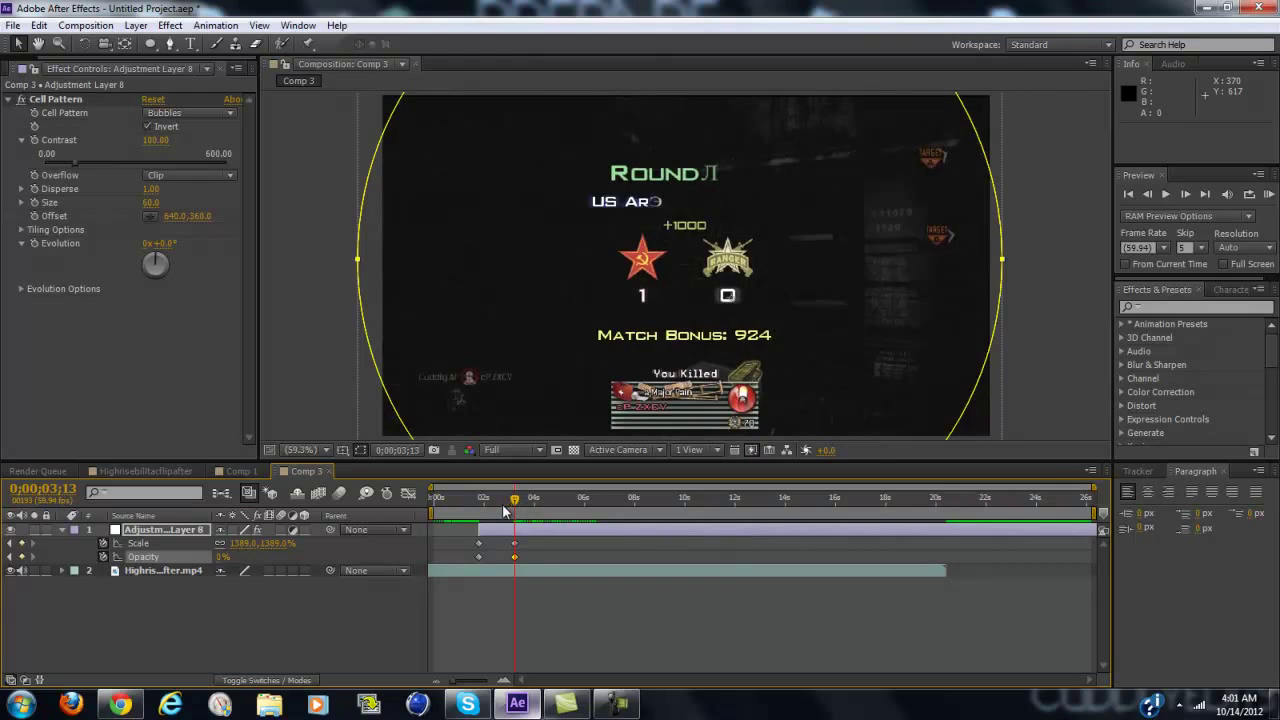
Return to the first keyframe at 0;00;01;47 and step frame by frame around it to check the start of the shockwave
{"action": "key", "text": "j"}
{"action": "key", "text": "Page_Up"}
{"action": "key", "text": "Page_Up"}
{"action": "key", "text": "Page_Up"}
{"action": "key", "text": "Page_Down"}
{"action": "key", "text": "Page_Down"}
{"action": "key", "text": "Page_Down"}
{"action": "key", "text": "Page_Down"}
{"action": "key", "text": "Page_Down"}
{"action": "key", "text": "Page_Up"}
{"action": "key", "text": "Page_Up"}
{"action": "key", "text": "Page_Up"}
{"action": "key", "text": "Page_Up"}
{"action": "key", "text": "Page_Down"}
{"action": "key", "text": "Page_Down"}
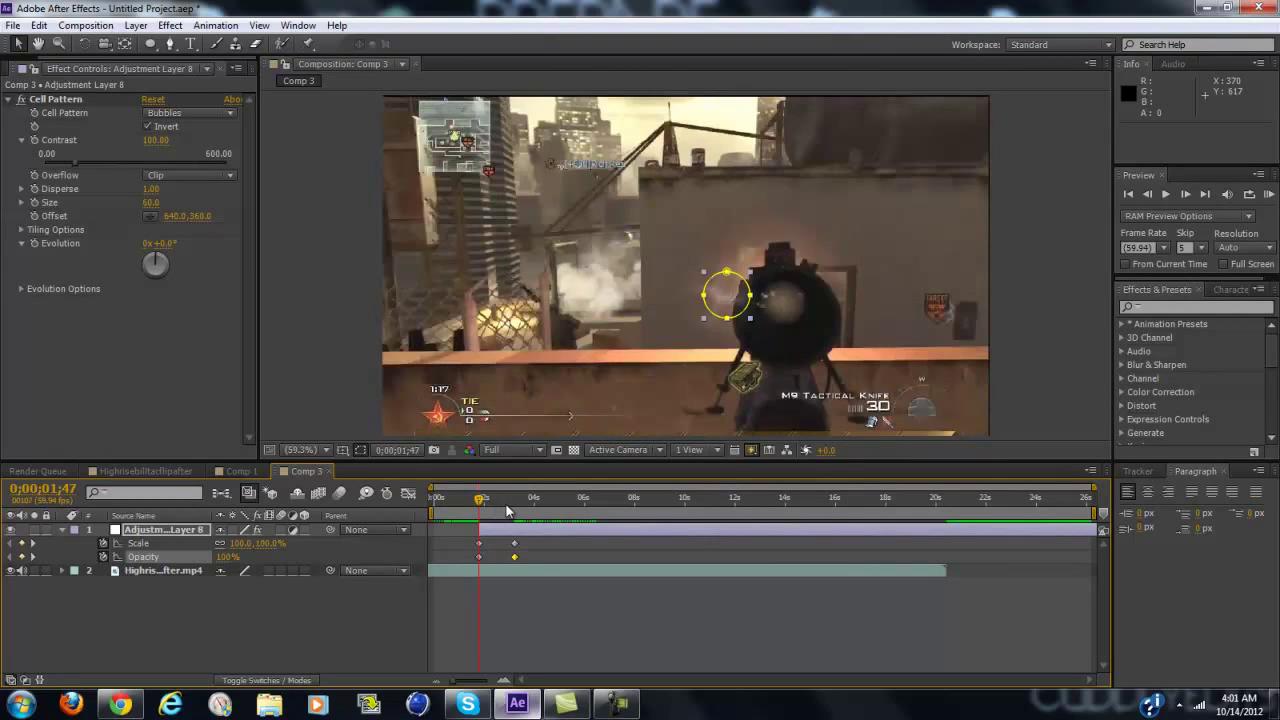
Keyframe the Cell Pattern's Evolution from 0° at 0;00;01;47 to 1x+0.0° at 0;00;03;13 and scrub between the keyframes to check it
{"action": "left_click", "coordinate": [34, 243]}
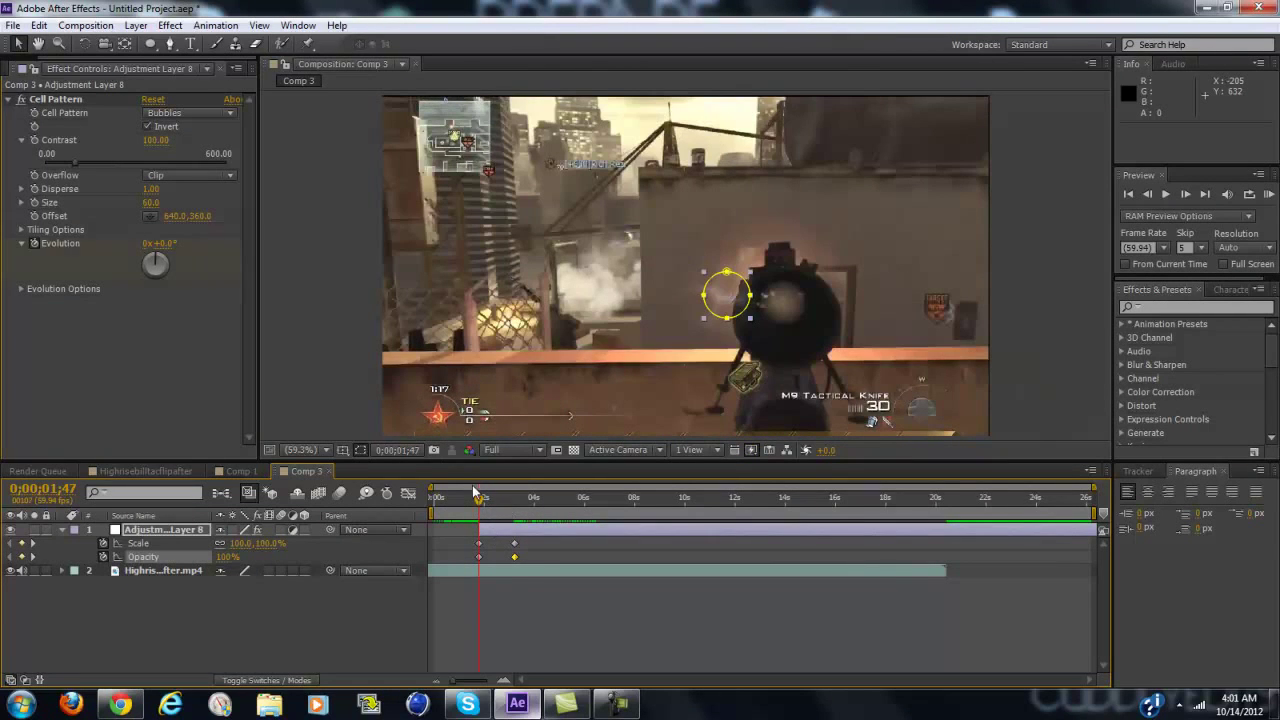
{"action": "key", "text": "k"}
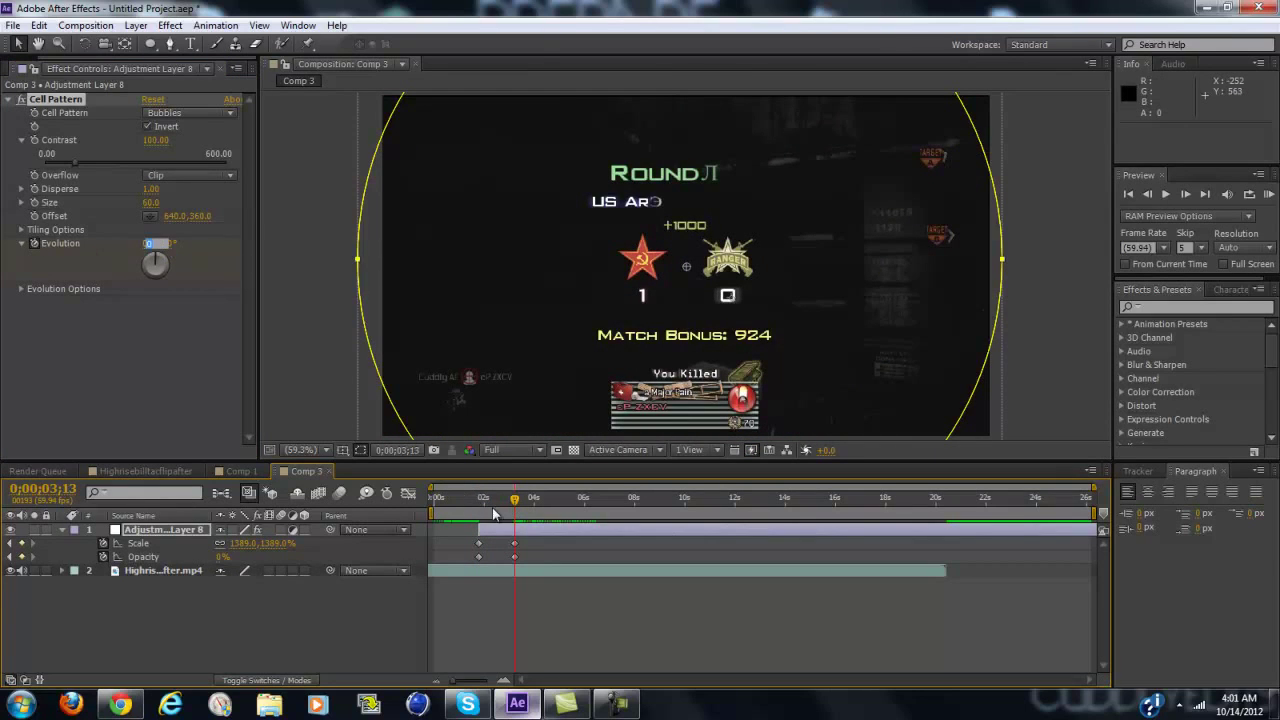
{"action": "left_click", "coordinate": [147, 243]}
{"action": "key", "text": "Return"}
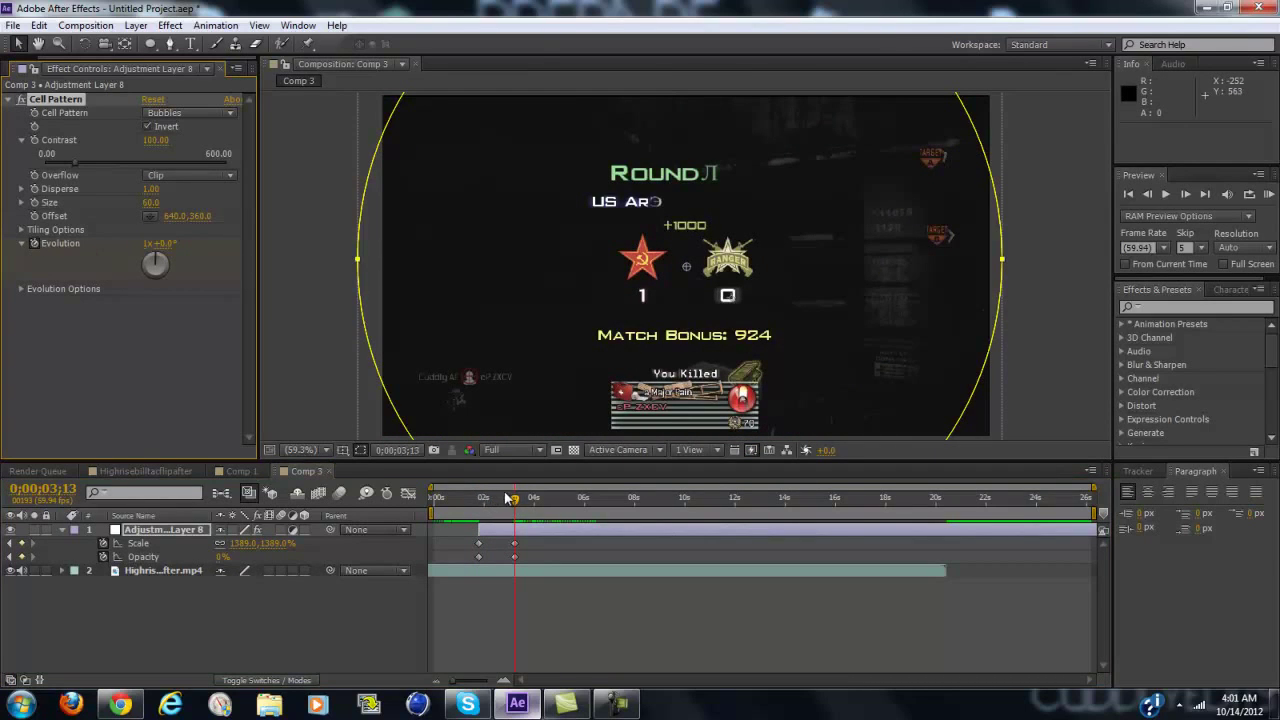
{"action": "left_click_drag", "start_coordinate": [516, 504], "coordinate": [477, 503]}
{"action": "key", "text": "space"}
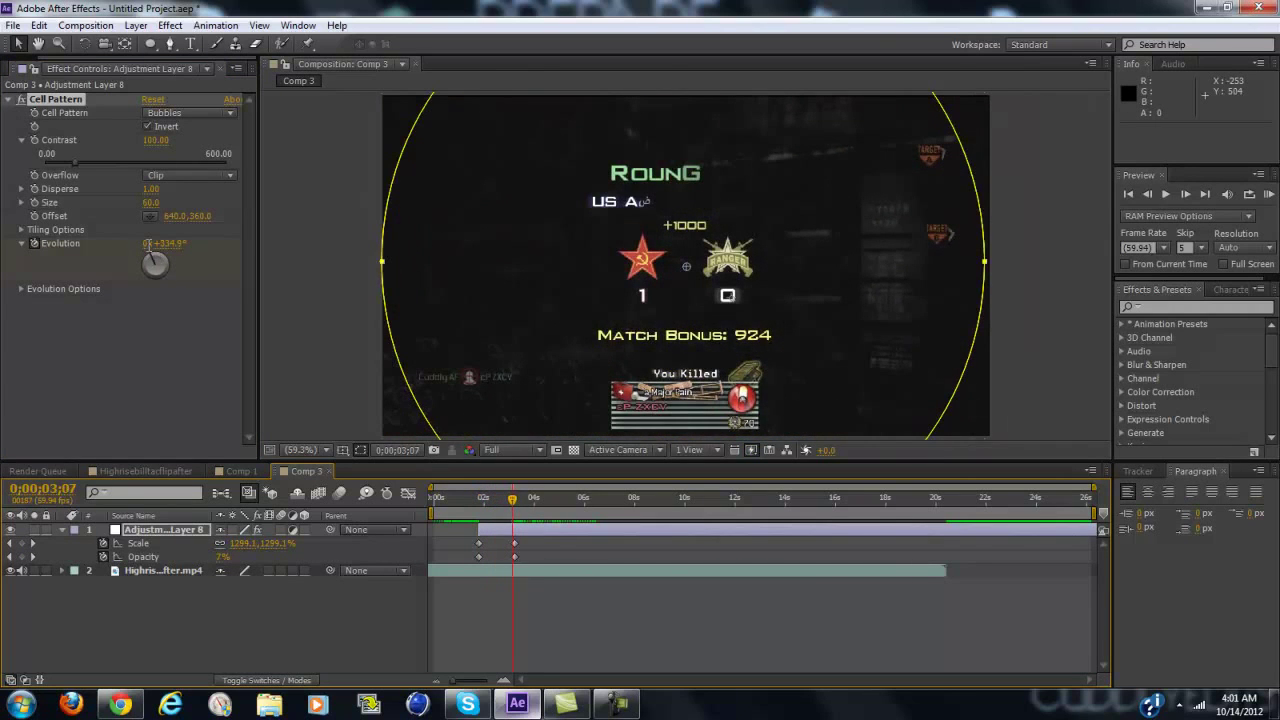
Add a Hue/Saturation effect to the adjustment layer, enable Colorize, and go to 0;00;02;22 where the cell pattern shows
{"action": "right_click", "coordinate": [106, 374]}
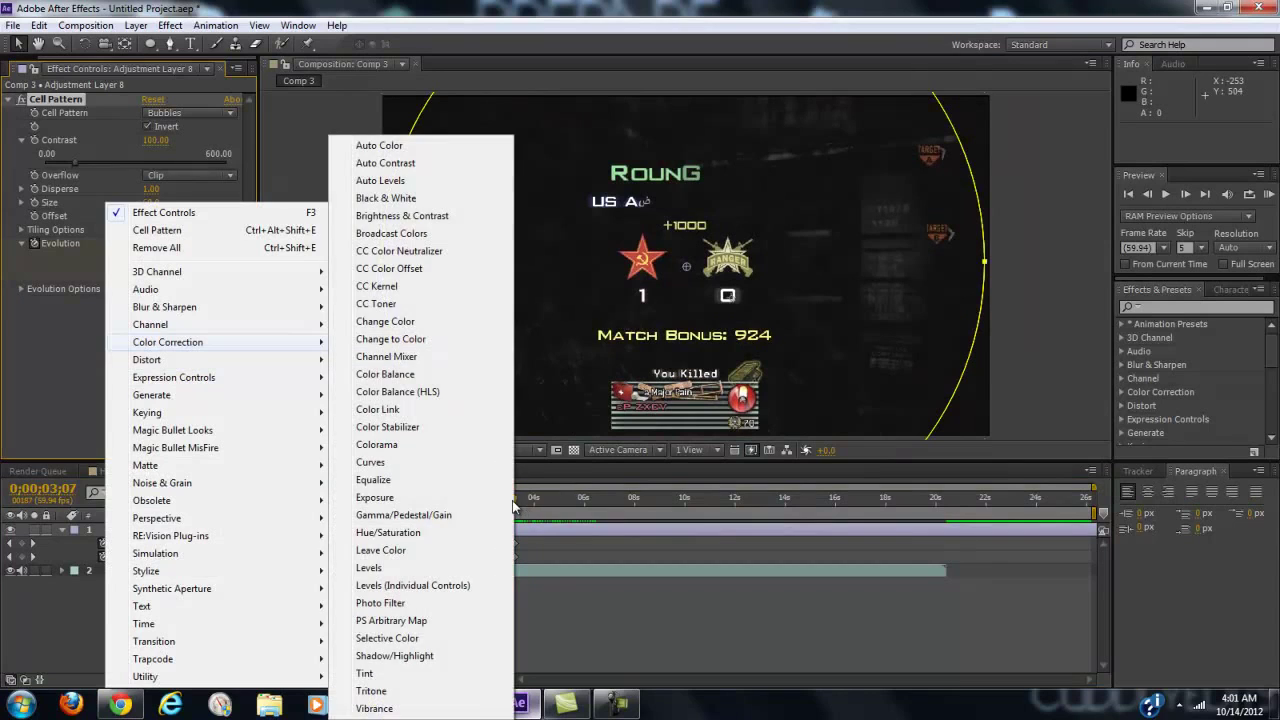
{"action": "left_click", "coordinate": [390, 532]}
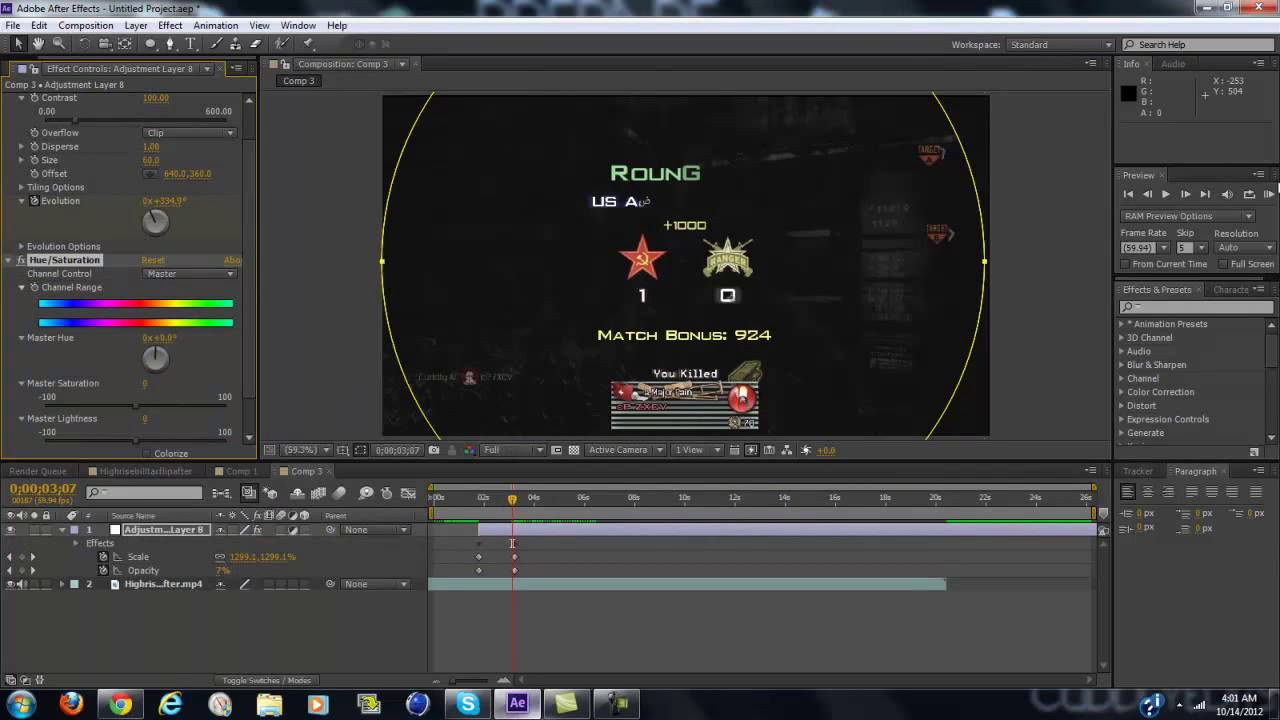
{"action": "left_click", "coordinate": [147, 454]}
{"action": "left_click", "coordinate": [493, 499]}
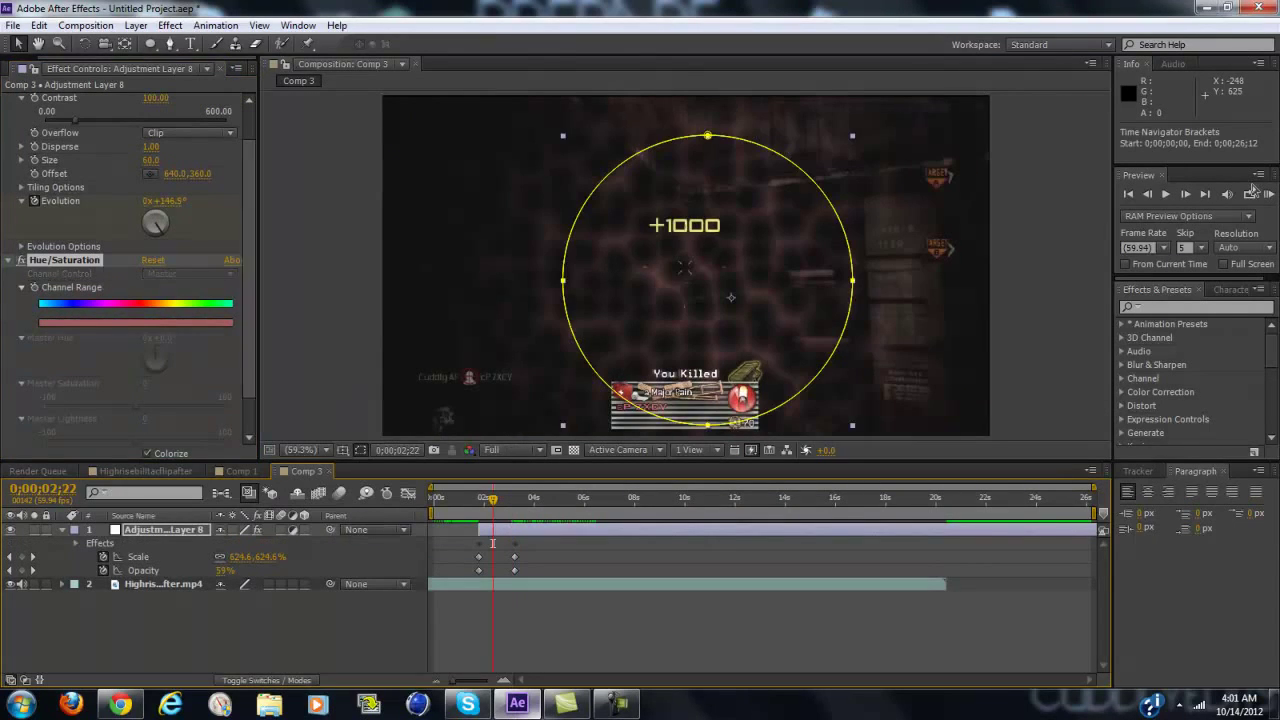
{"action": "left_click_drag", "start_coordinate": [249, 384], "coordinate": [249, 414]}
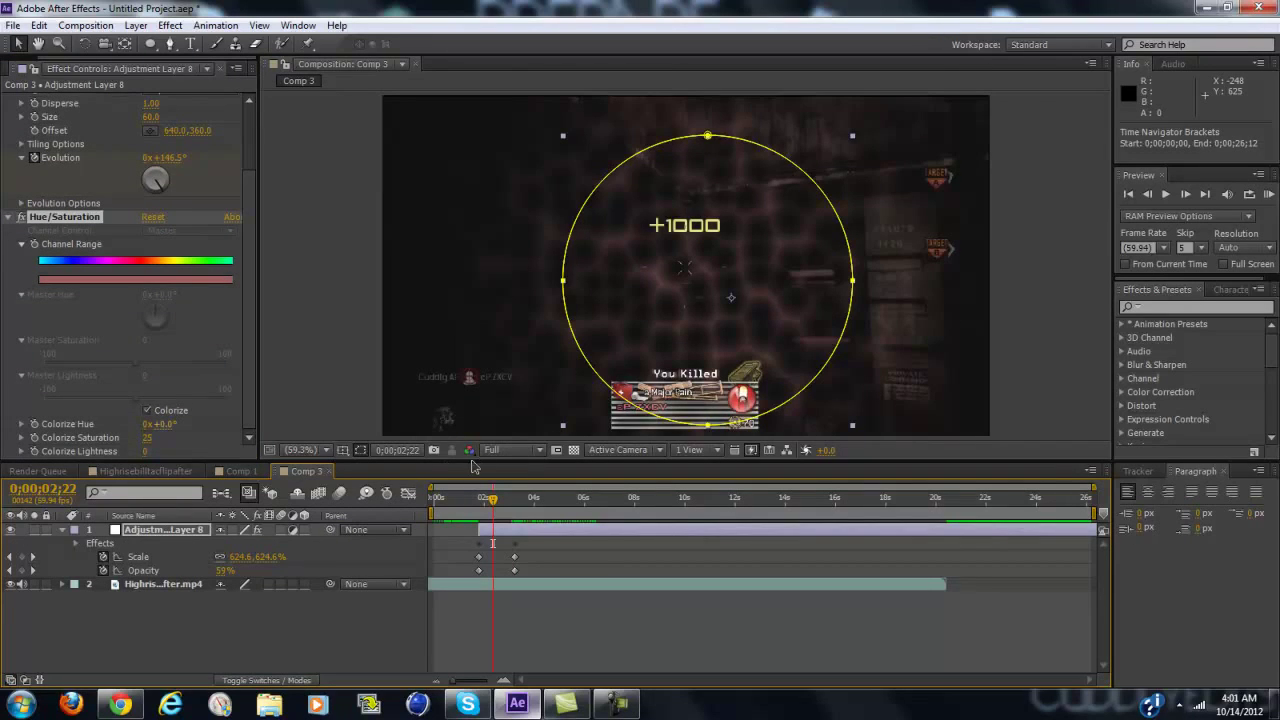
Set the Colorize Hue to 1x+209.0° for a blue tint and preview the shockwave from the start of the clip
{"action": "left_click_drag", "start_coordinate": [472, 467], "coordinate": [481, 502]}
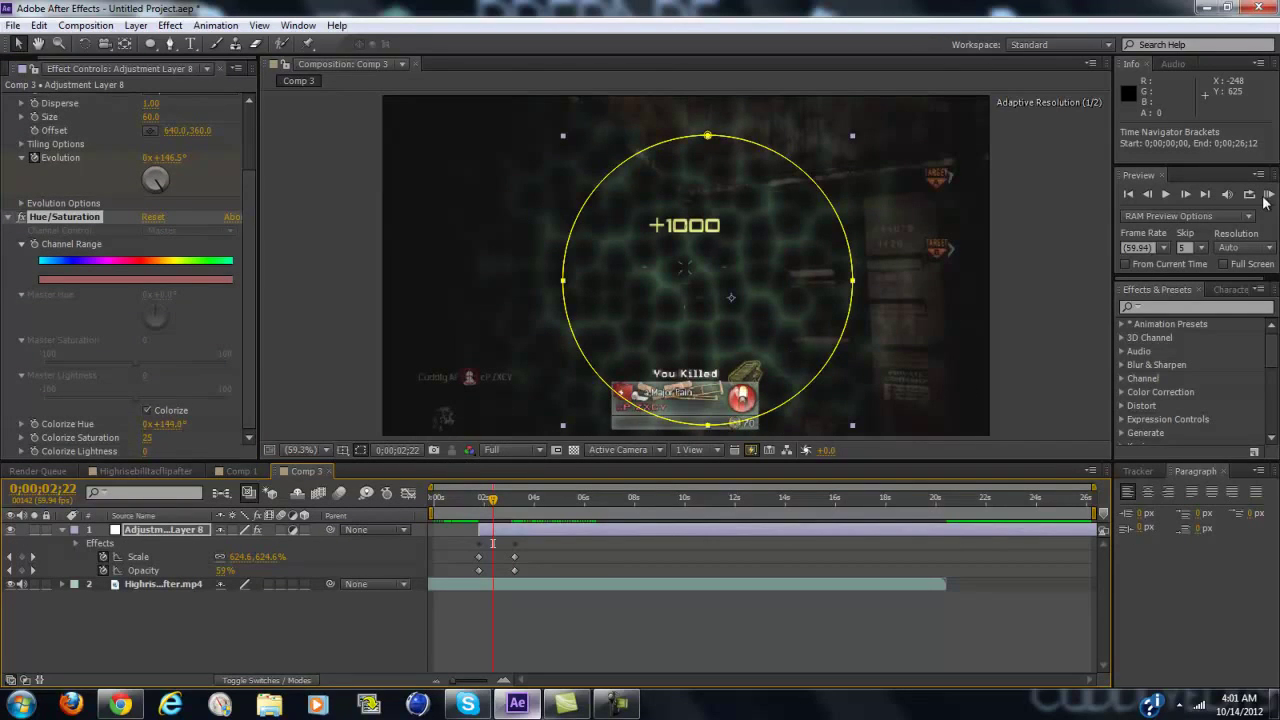
{"action": "left_click_drag", "start_coordinate": [1267, 196], "coordinate": [732, 330]}
{"action": "key", "text": "KP_0"}
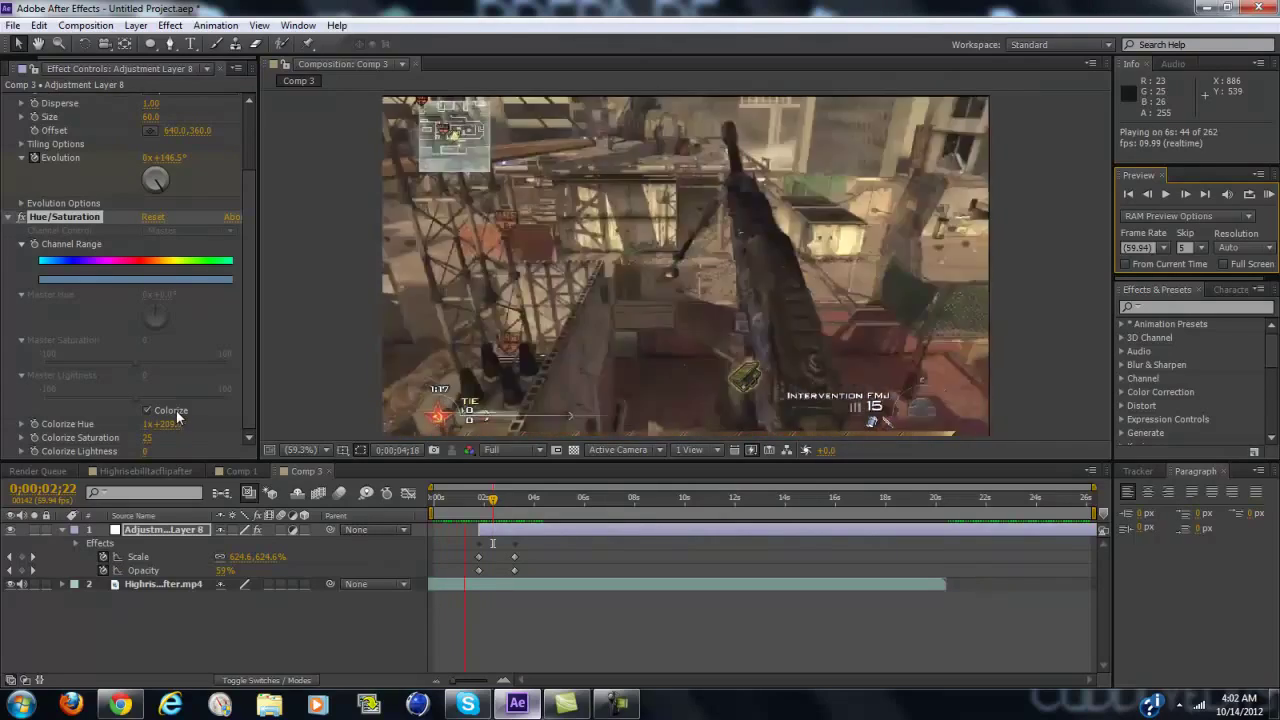
{"action": "left_click_drag", "start_coordinate": [171, 426], "coordinate": [208, 424]}
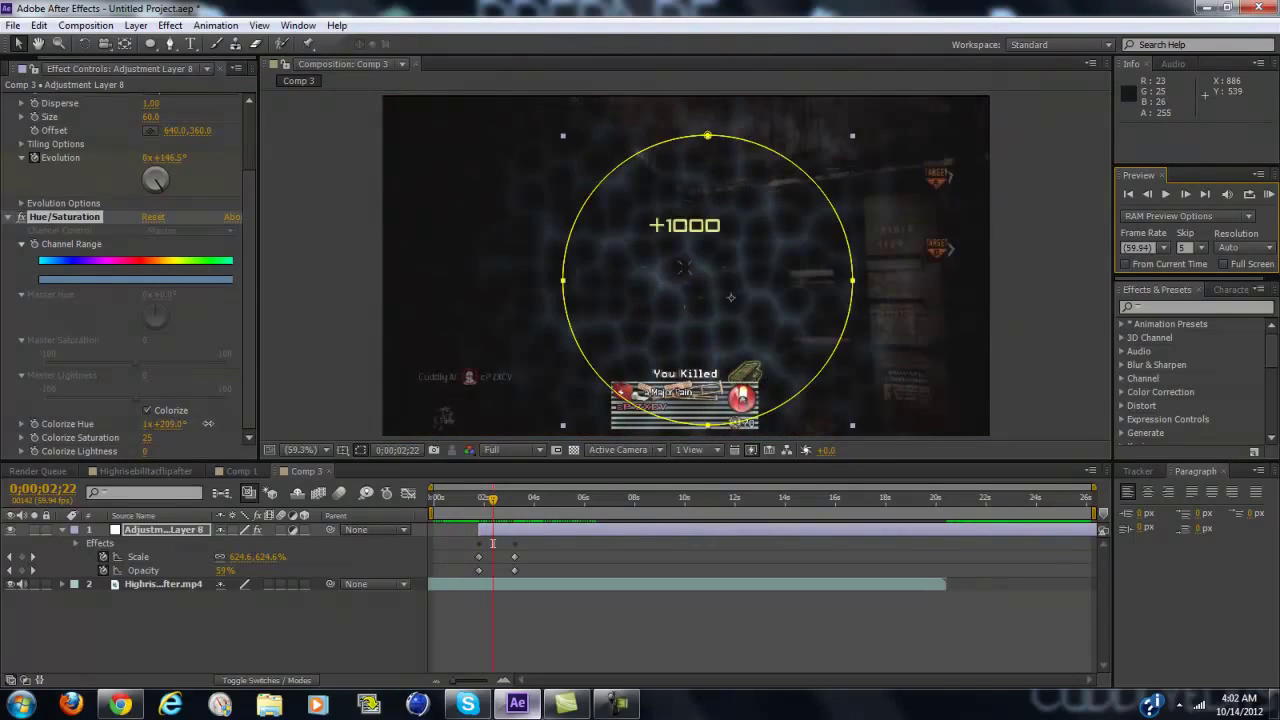
{"action": "left_click_drag", "start_coordinate": [493, 499], "coordinate": [434, 499]}
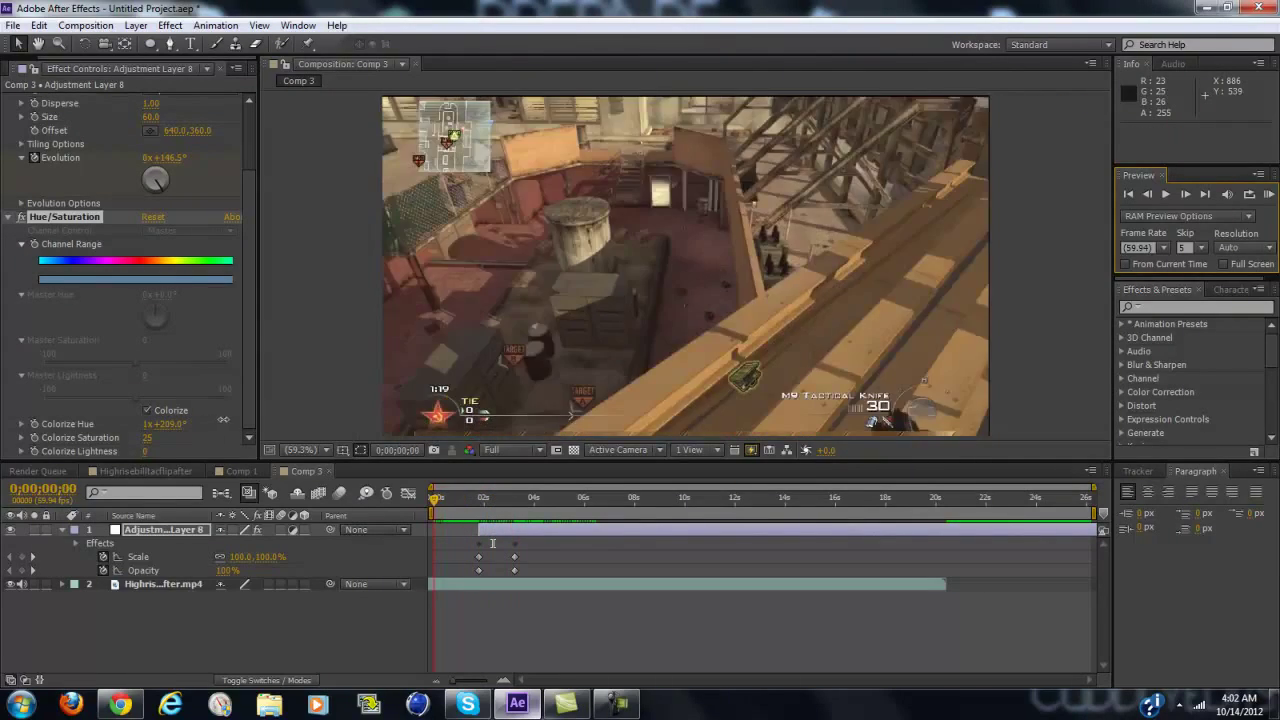
{"action": "key", "text": "space"}
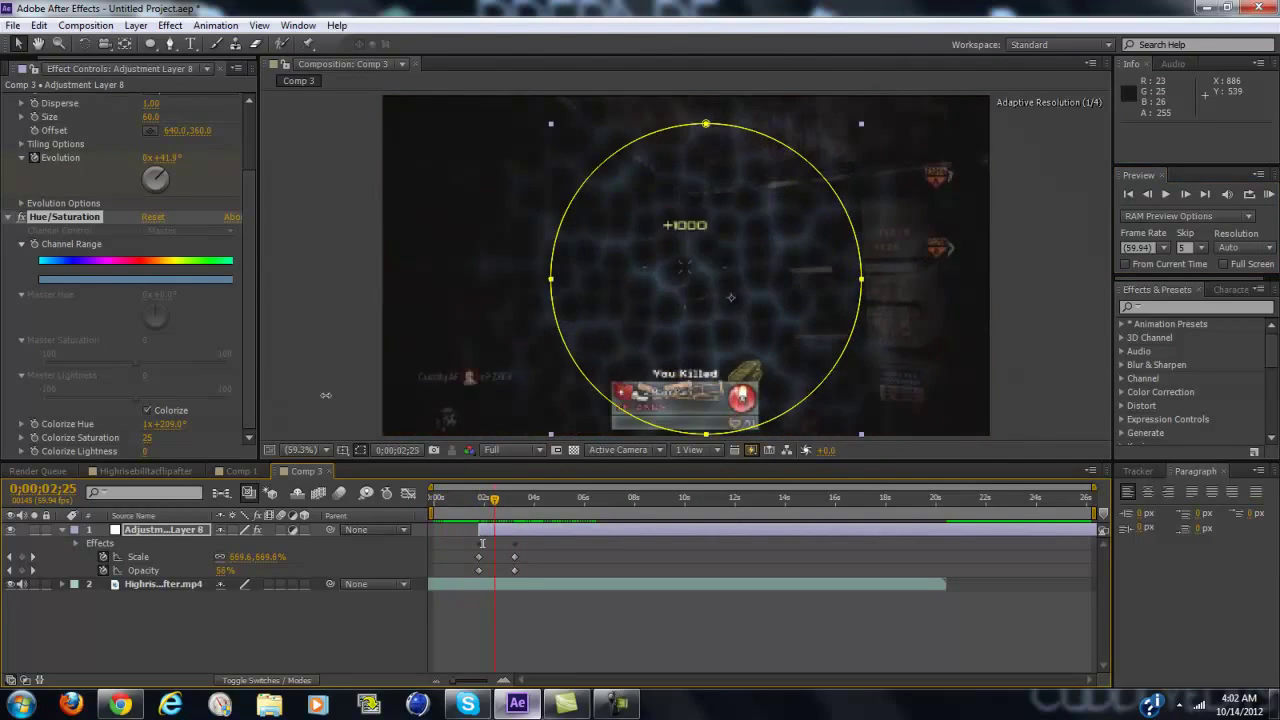